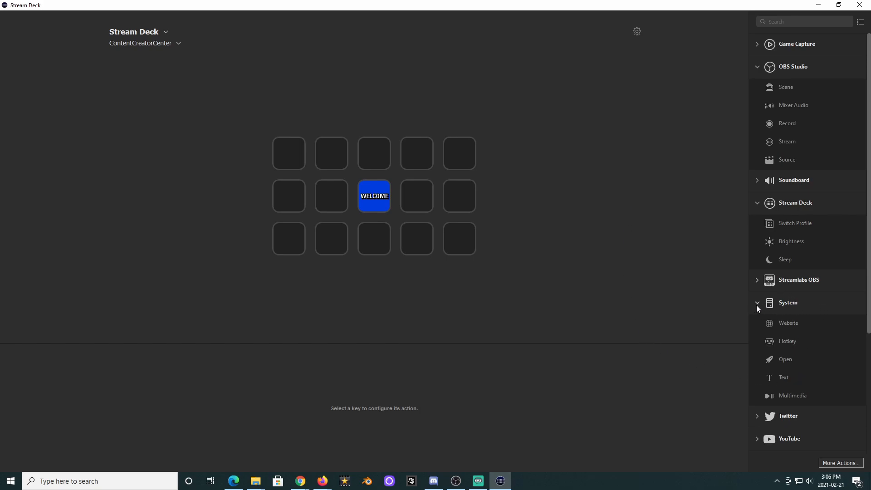
Add a System Open action to the top-left key and restore the window to a smaller size.
{"action": "left_click_drag", "start_coordinate": [789, 362], "coordinate": [296, 154]}
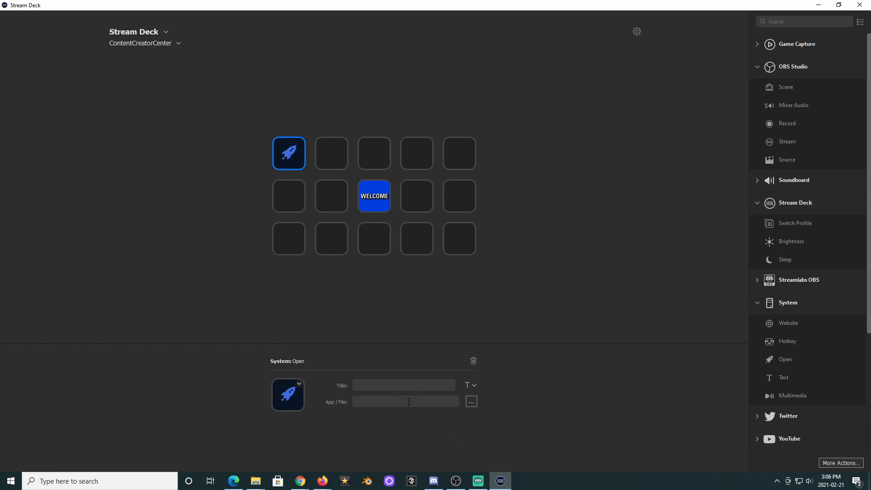
{"action": "left_click", "coordinate": [839, 4]}
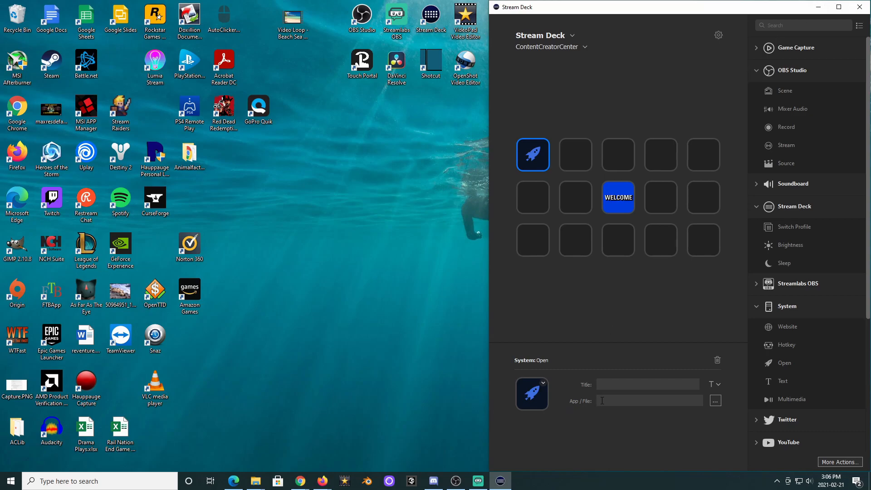
{"action": "left_click", "coordinate": [716, 401]}
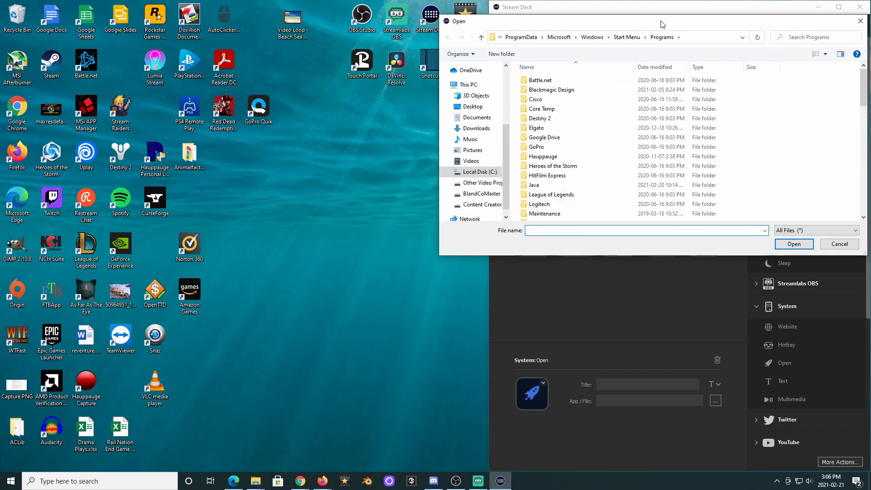
{"action": "left_click_drag", "start_coordinate": [660, 25], "coordinate": [590, 28]}
{"action": "left_click", "coordinate": [790, 23]}
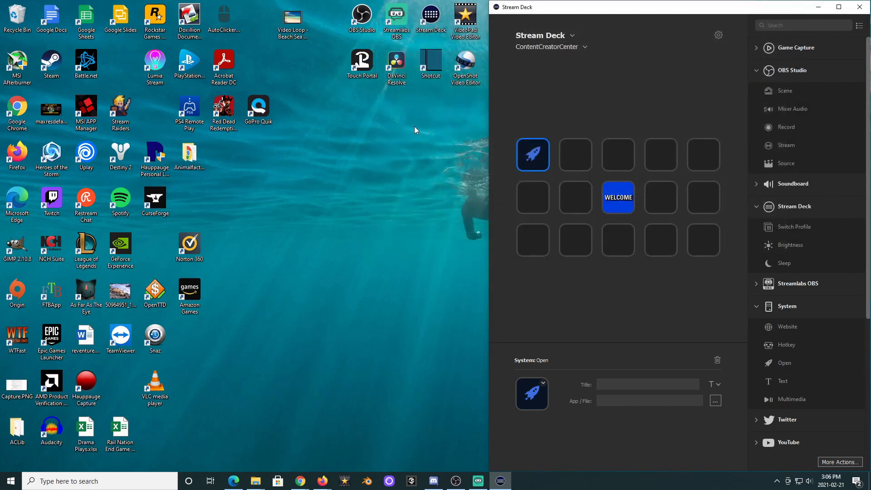
Set the key to open OBS Studio using its desktop shortcut, then select the Starting Soon scene in OBS.
{"action": "left_click_drag", "start_coordinate": [364, 18], "coordinate": [618, 401]}
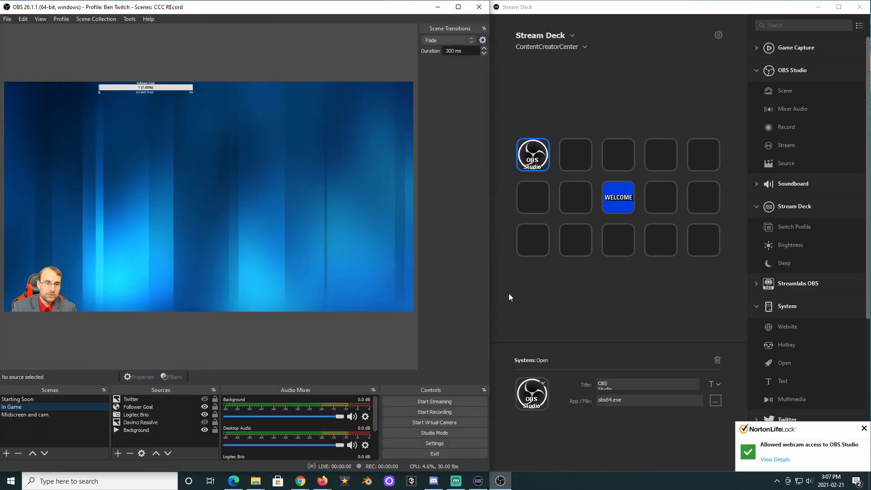
{"action": "left_click", "coordinate": [5, 399]}
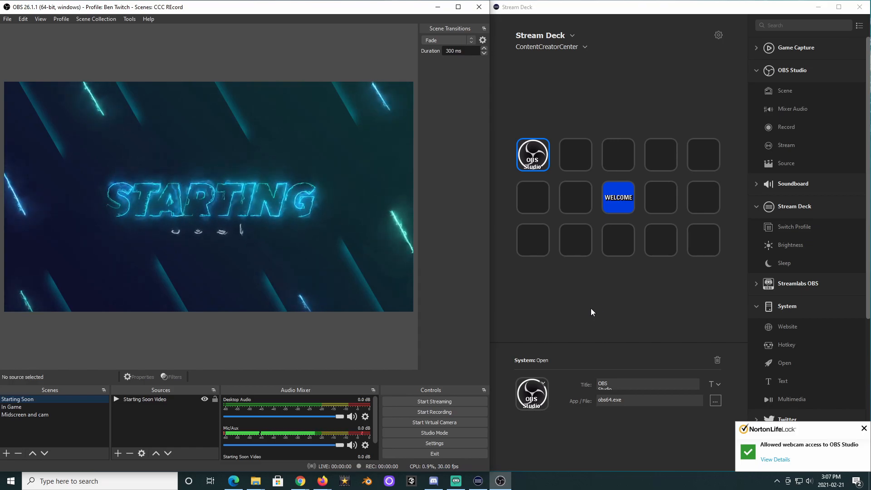
Shorten the first key's title to OBS.
{"action": "left_click", "coordinate": [624, 384]}
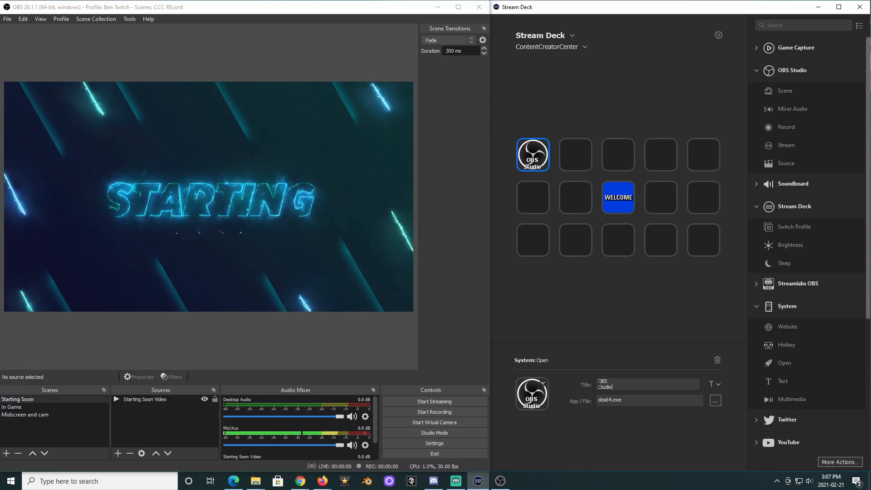
{"action": "left_click_drag", "start_coordinate": [599, 387], "coordinate": [694, 385]}
{"action": "key", "text": "BackSpace"}
{"action": "key", "text": "BackSpace"}
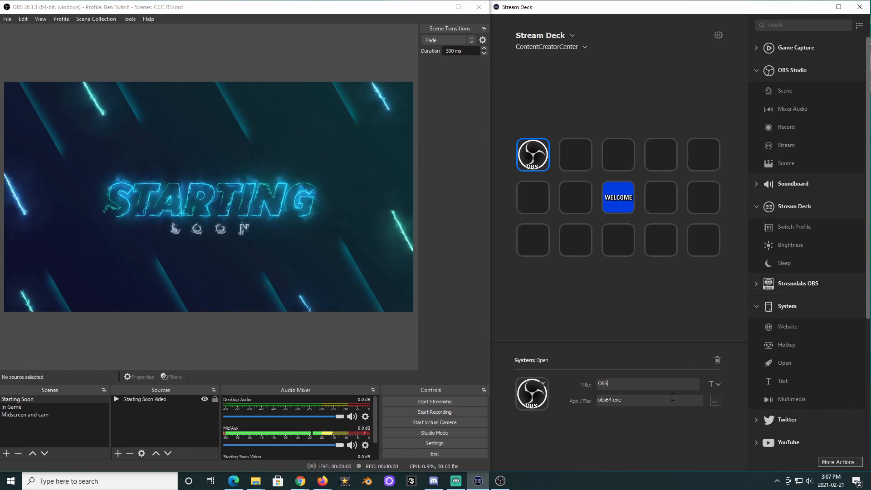
Increase the OBS key's title font size to 18 pt.
{"action": "left_click", "coordinate": [717, 386]}
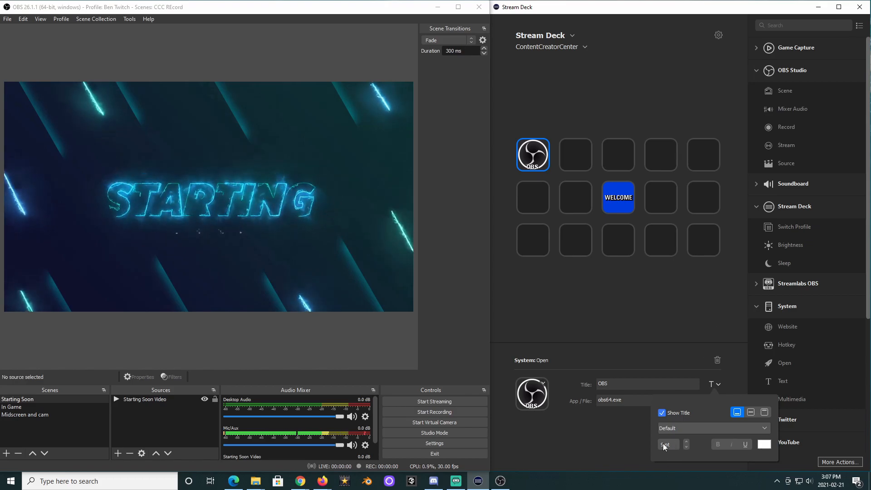
{"action": "left_click", "coordinate": [687, 441]}
{"action": "left_click", "coordinate": [686, 441]}
{"action": "left_click", "coordinate": [686, 441]}
{"action": "left_click", "coordinate": [687, 442]}
{"action": "left_click", "coordinate": [687, 441]}
{"action": "left_click", "coordinate": [687, 441]}
{"action": "left_click", "coordinate": [687, 442]}
{"action": "left_click", "coordinate": [688, 441]}
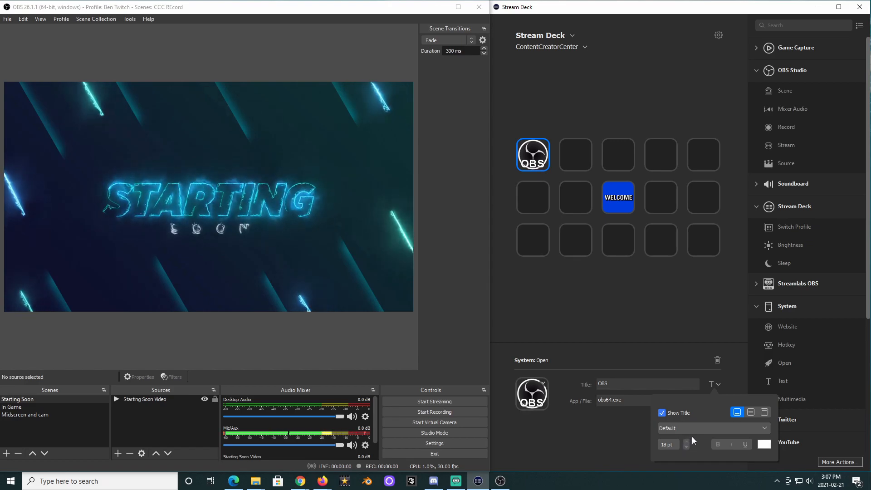
{"action": "left_click", "coordinate": [704, 427]}
{"action": "left_click", "coordinate": [601, 301]}
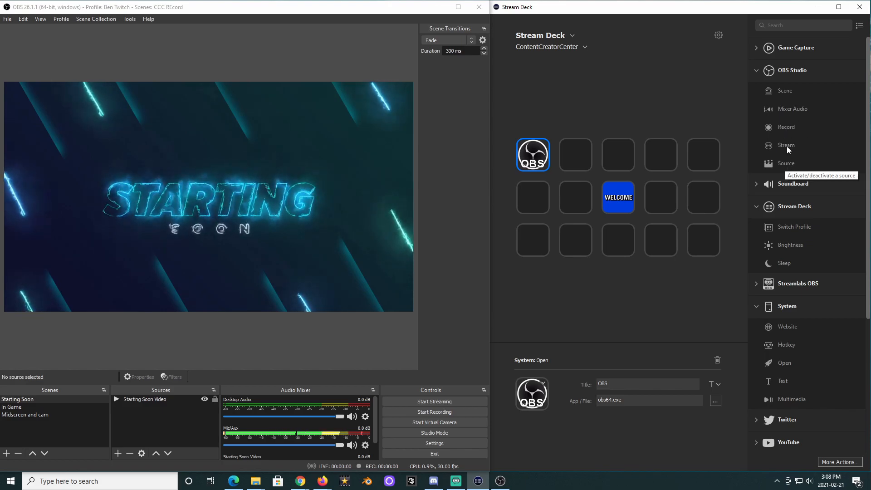
Add an OBS Studio Stream action to the second key and title it Stream.
{"action": "left_click_drag", "start_coordinate": [790, 146], "coordinate": [585, 154]}
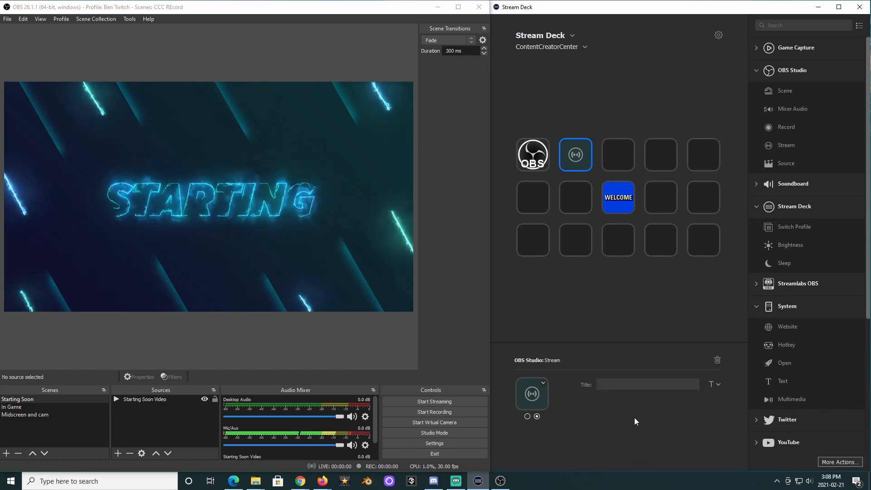
{"action": "left_click", "coordinate": [623, 385]}
{"action": "type", "text": "S"}
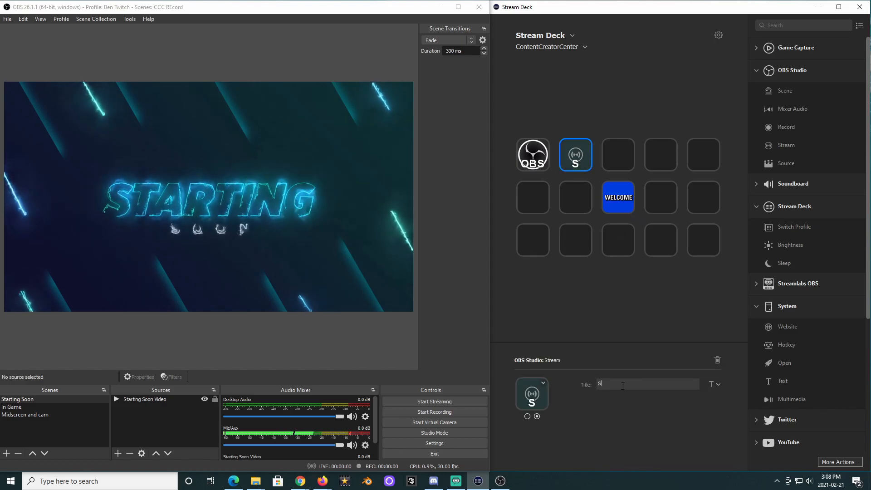
{"action": "type", "text": "tream"}
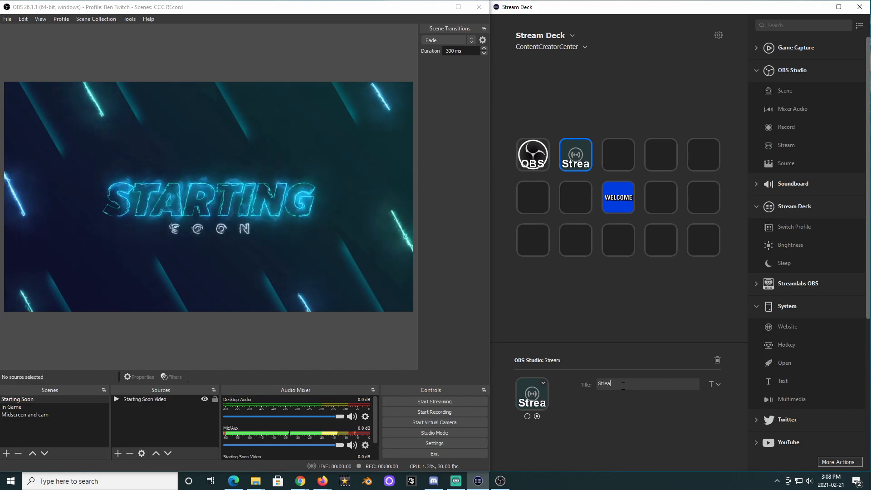
Reduce the Stream key's title font size by three steps.
{"action": "left_click", "coordinate": [719, 385]}
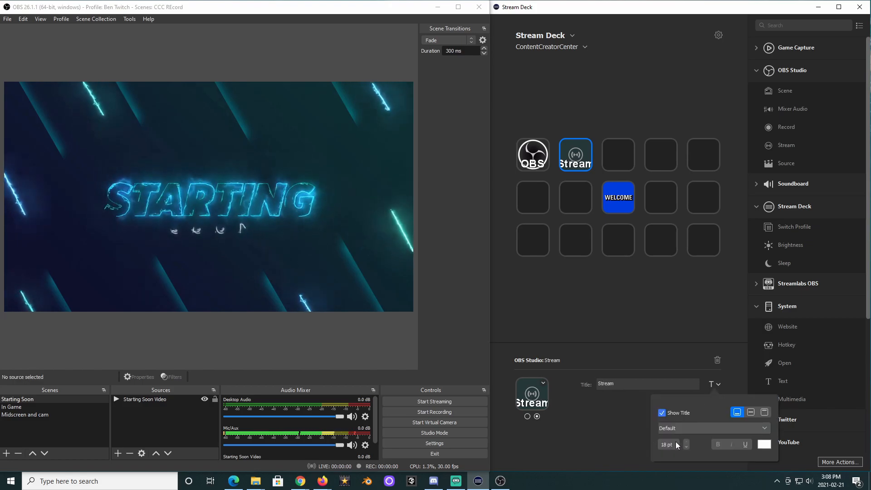
{"action": "left_click", "coordinate": [688, 446]}
{"action": "left_click", "coordinate": [687, 446]}
{"action": "left_click", "coordinate": [688, 447]}
{"action": "left_click", "coordinate": [687, 446]}
{"action": "left_click", "coordinate": [687, 447]}
{"action": "left_click", "coordinate": [687, 447]}
{"action": "left_click", "coordinate": [688, 447]}
{"action": "left_click", "coordinate": [687, 447]}
{"action": "left_click", "coordinate": [592, 410]}
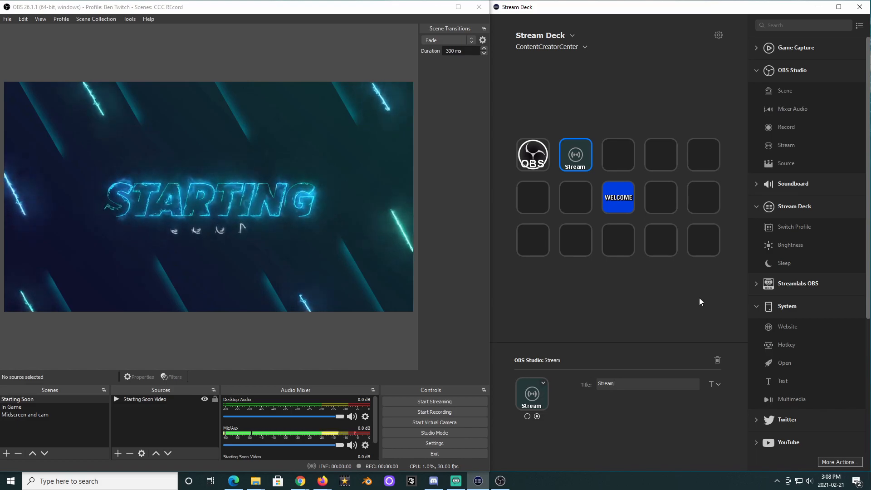
Add an OBS Studio Record action to the third key and title it Record.
{"action": "left_click_drag", "start_coordinate": [785, 127], "coordinate": [625, 154]}
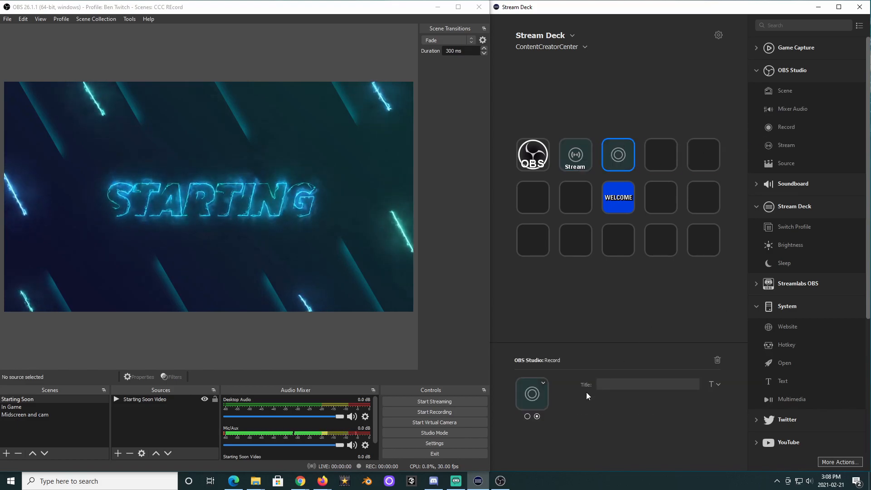
{"action": "left_click", "coordinate": [618, 385]}
{"action": "type", "text": "R"}
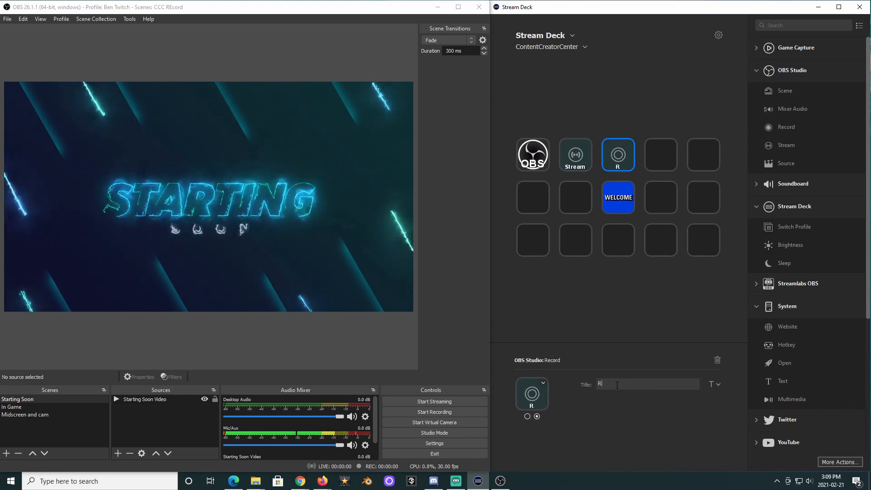
{"action": "type", "text": "ecord"}
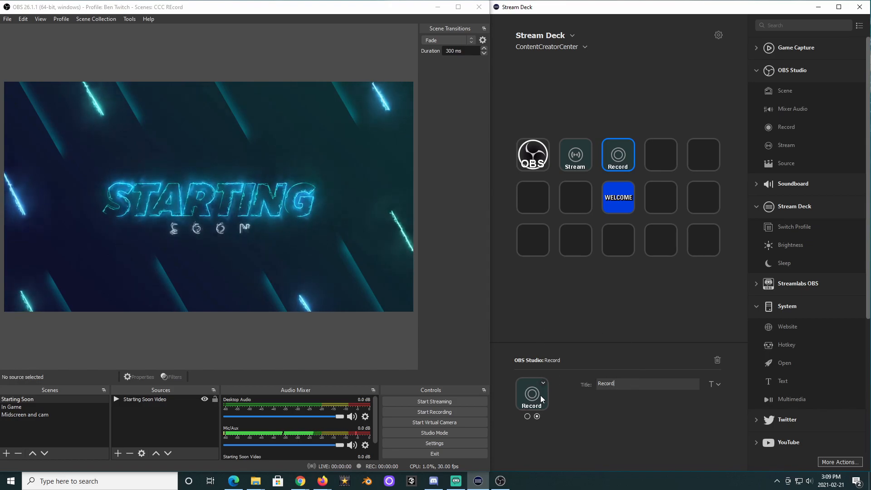
Switch between the two states of the Record and Stream keys to compare them.
{"action": "left_click", "coordinate": [528, 417]}
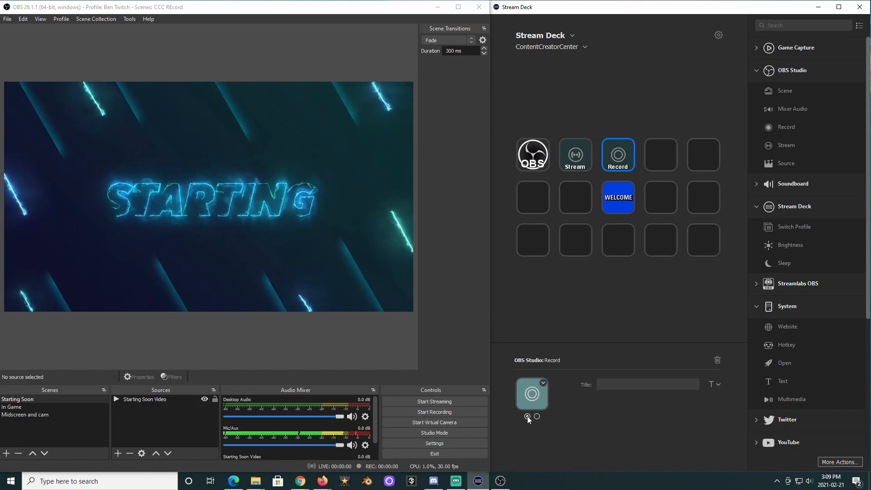
{"action": "left_click", "coordinate": [538, 416]}
{"action": "left_click", "coordinate": [571, 162]}
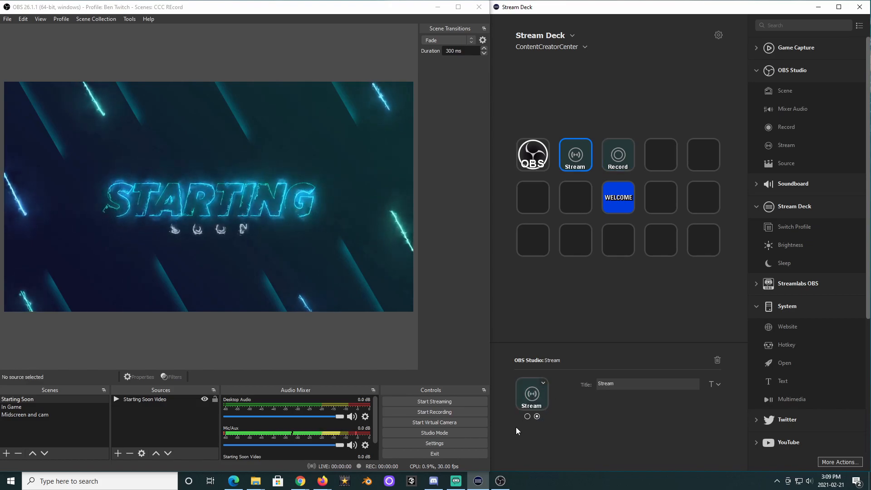
{"action": "left_click", "coordinate": [526, 416]}
{"action": "left_click", "coordinate": [537, 416]}
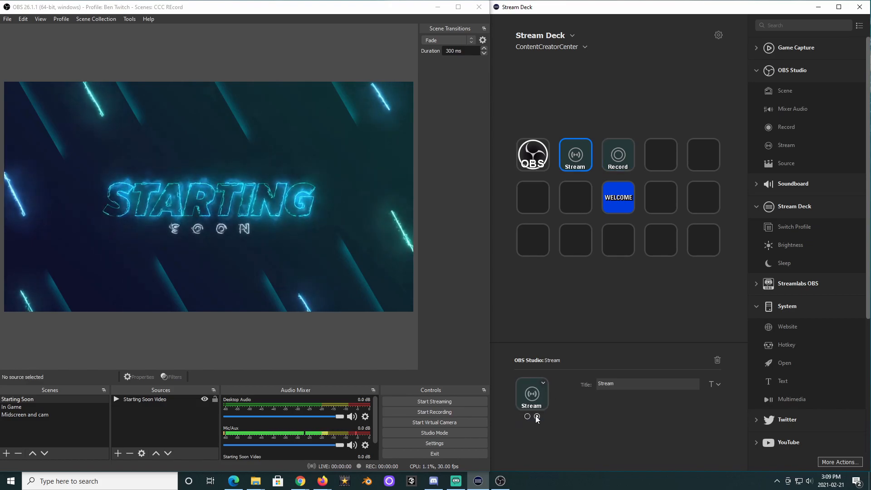
Title the Stream key's first state On.
{"action": "left_click", "coordinate": [527, 416]}
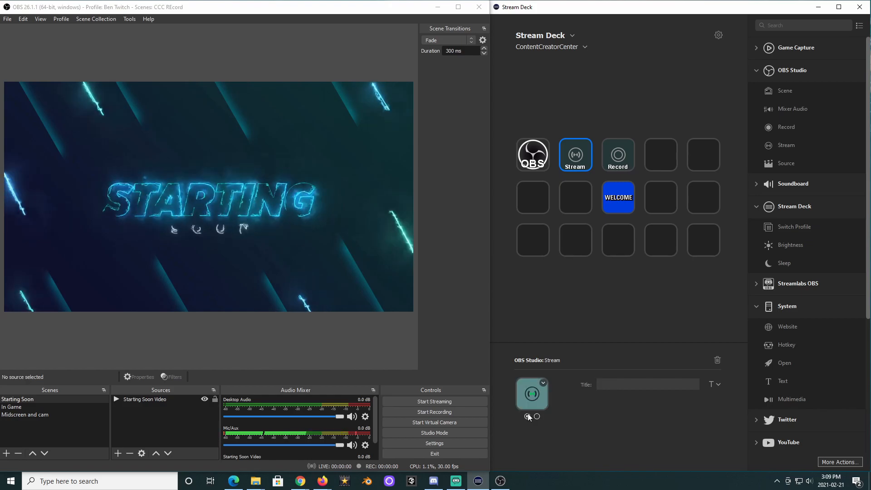
{"action": "left_click", "coordinate": [620, 384]}
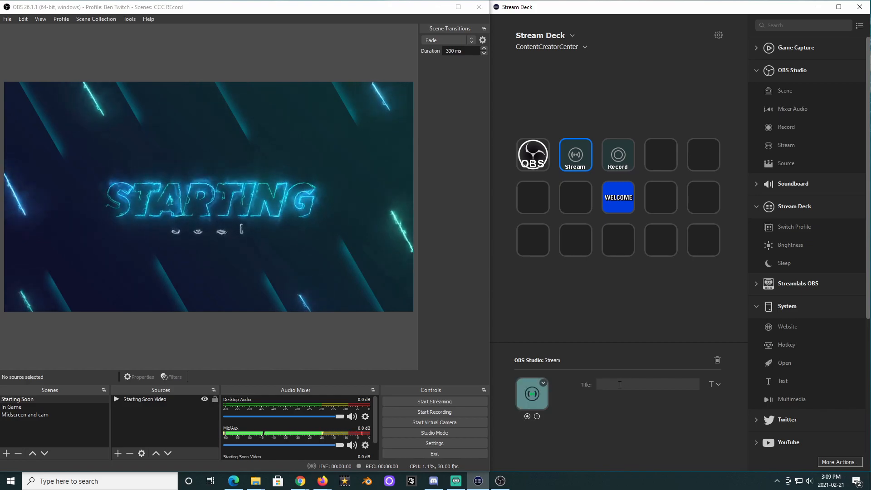
{"action": "type", "text": "On"}
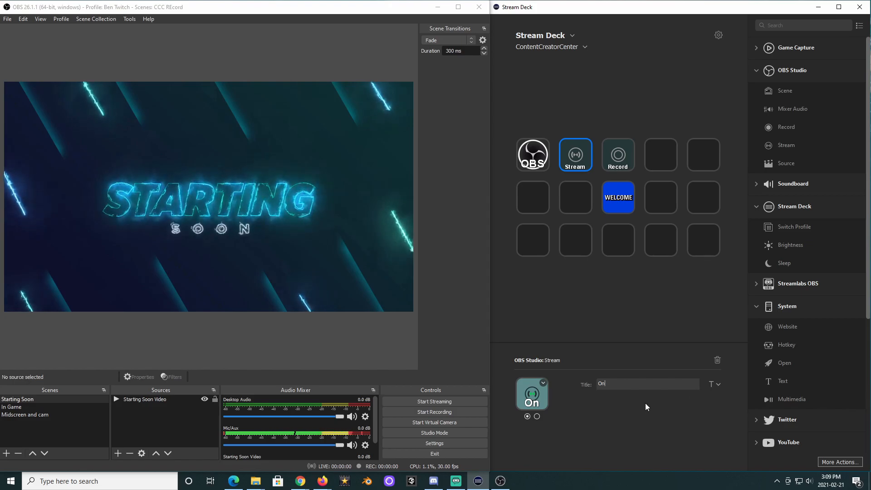
Title the Stream key's second state Off.
{"action": "left_click", "coordinate": [539, 416]}
{"action": "left_click_drag", "start_coordinate": [623, 384], "coordinate": [559, 384]}
{"action": "type", "text": "Off"}
Switch between the Stream key's two states to check their titles.
{"action": "left_click", "coordinate": [528, 416]}
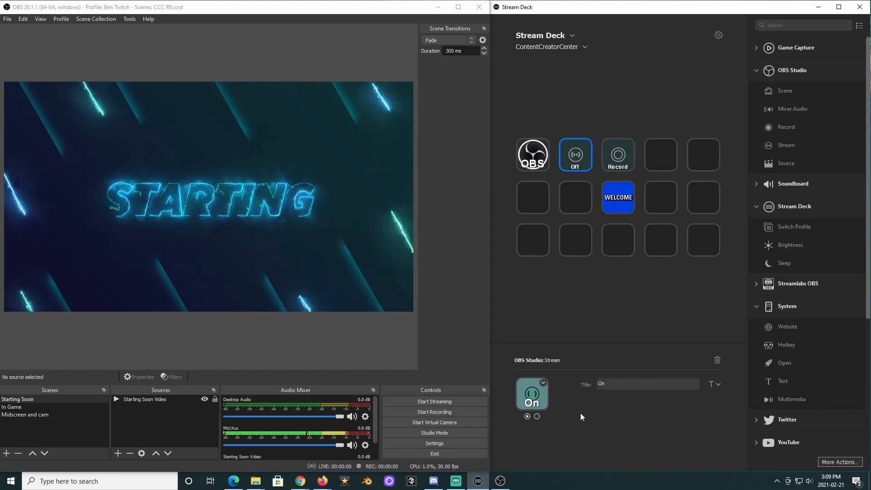
{"action": "left_click", "coordinate": [537, 417]}
{"action": "left_click", "coordinate": [527, 416]}
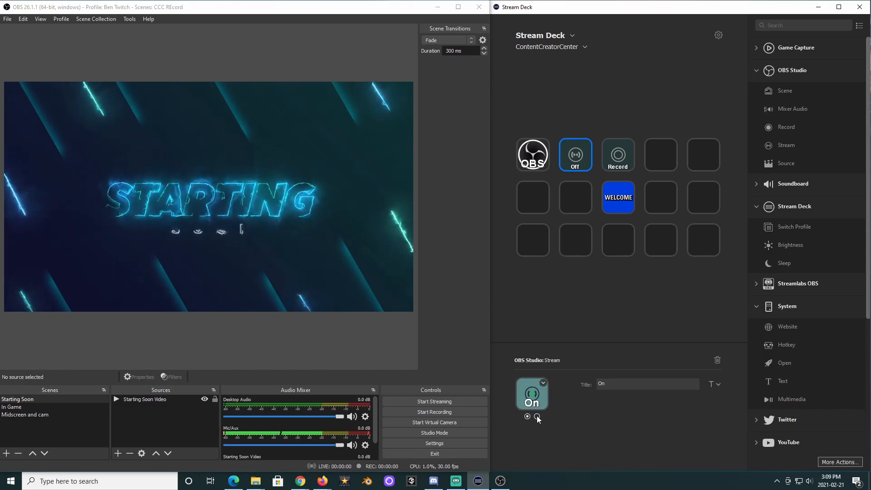
{"action": "left_click", "coordinate": [537, 416]}
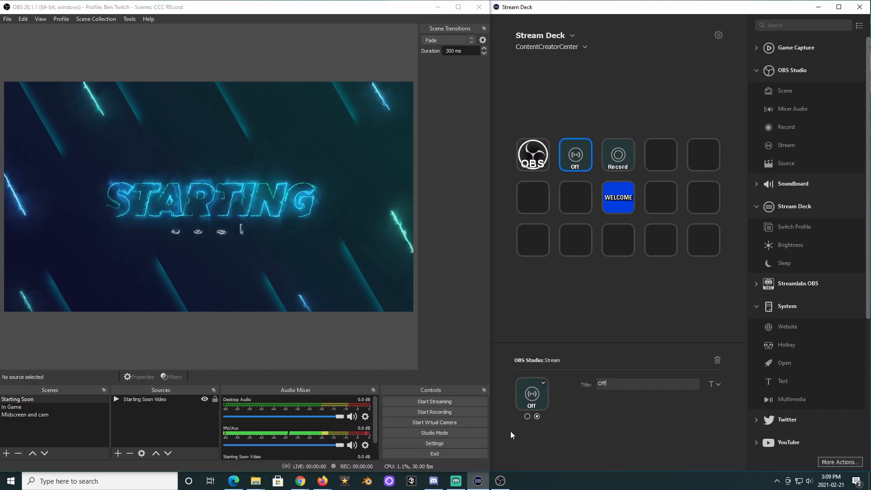
Retitle the Stream key's second state to Stream.
{"action": "left_click", "coordinate": [544, 382]}
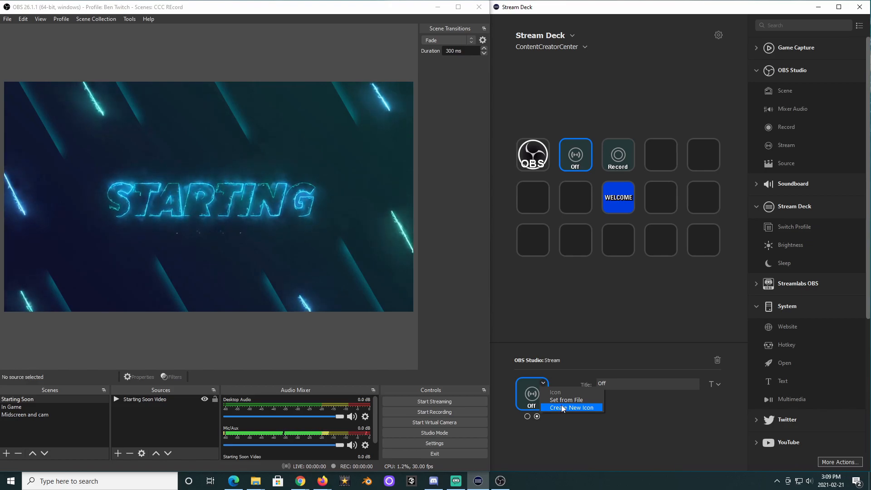
{"action": "left_click", "coordinate": [572, 377]}
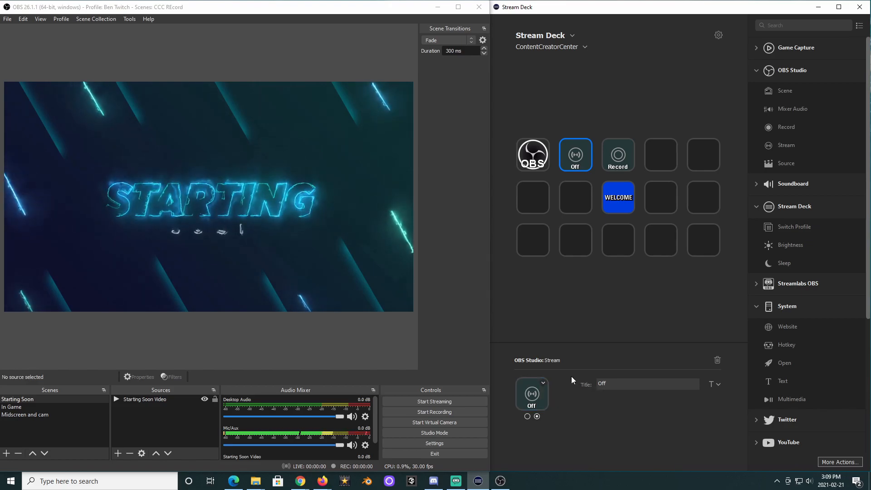
{"action": "left_click_drag", "start_coordinate": [616, 384], "coordinate": [569, 382]}
{"action": "type", "text": "Stream"}
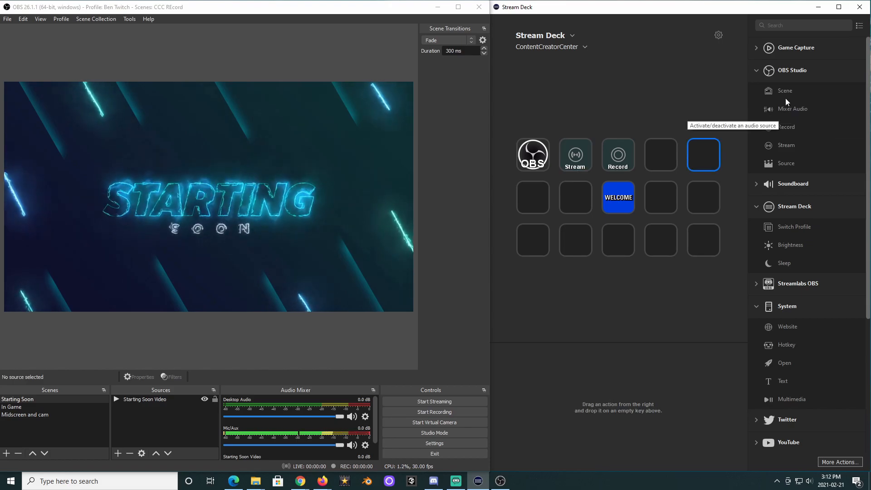
Add an OBS Studio Mixer Audio action to the top-right key and title it Mic.
{"action": "left_click_drag", "start_coordinate": [794, 109], "coordinate": [706, 154]}
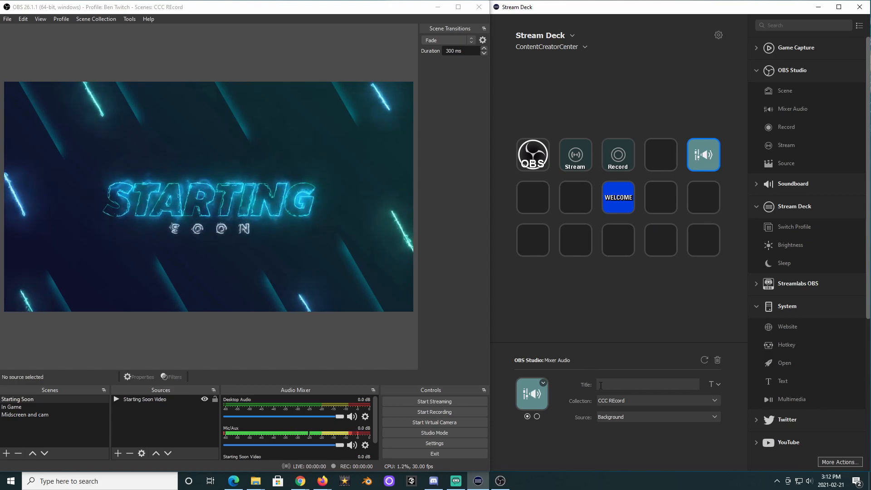
{"action": "left_click", "coordinate": [614, 384]}
{"action": "type", "text": "Mic"}
Keep the CCC REcord scene collection, set the Mic key's source to Mic/Aux, and unmute Mic/Aux in the OBS mixer.
{"action": "left_click", "coordinate": [89, 19]}
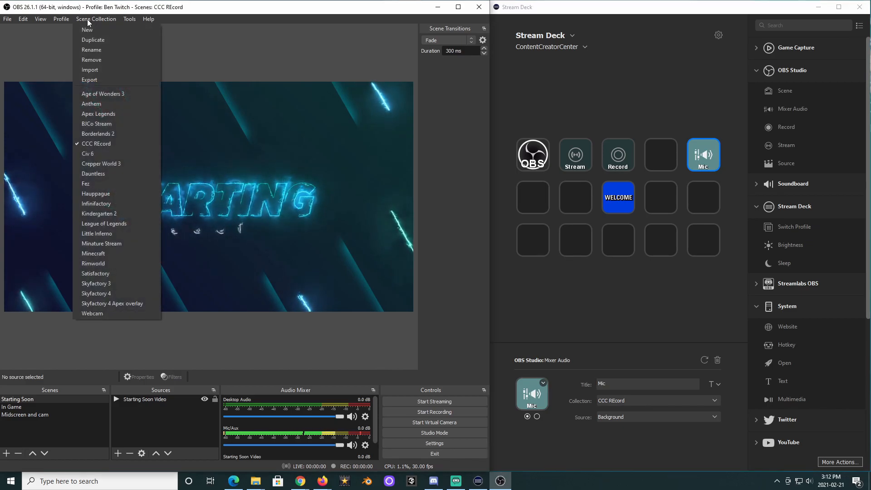
{"action": "left_click", "coordinate": [109, 144]}
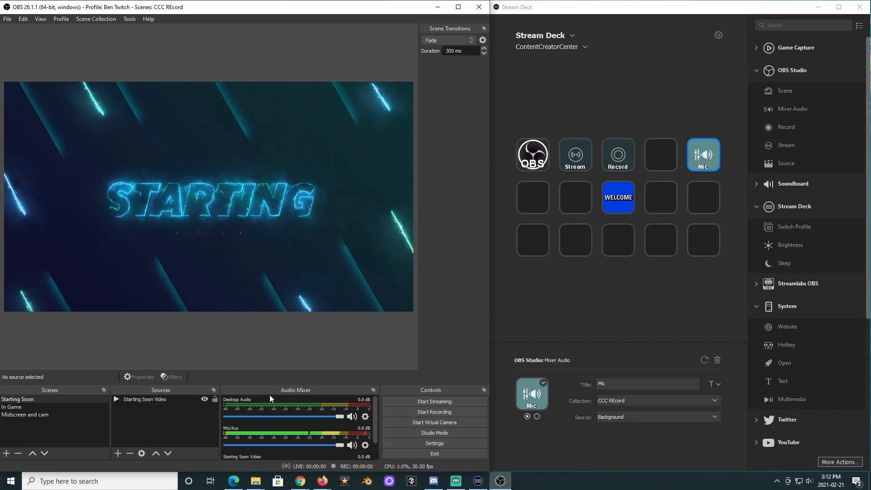
{"action": "left_click", "coordinate": [647, 416]}
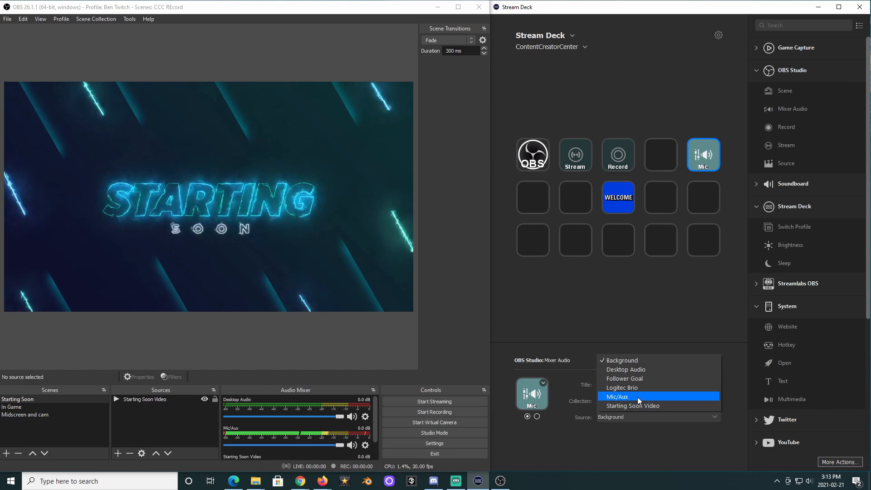
{"action": "left_click", "coordinate": [639, 396]}
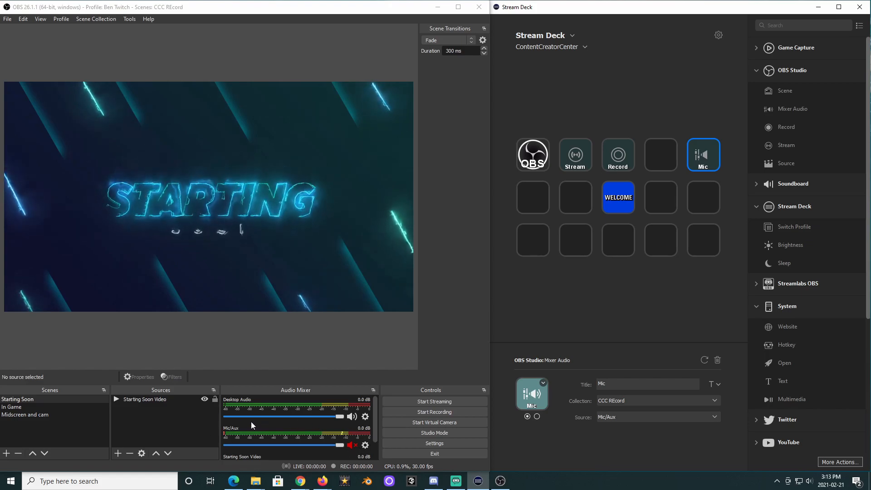
{"action": "left_click", "coordinate": [356, 448]}
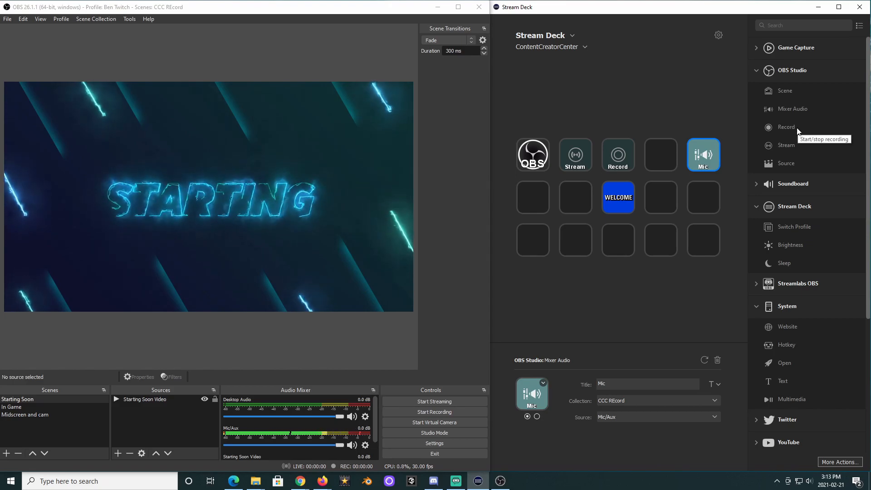
Add an OBS Scene action to the first key of the second row, titled Starting, for the Starting Soon scene.
{"action": "key", "text": "alt+Tab"}
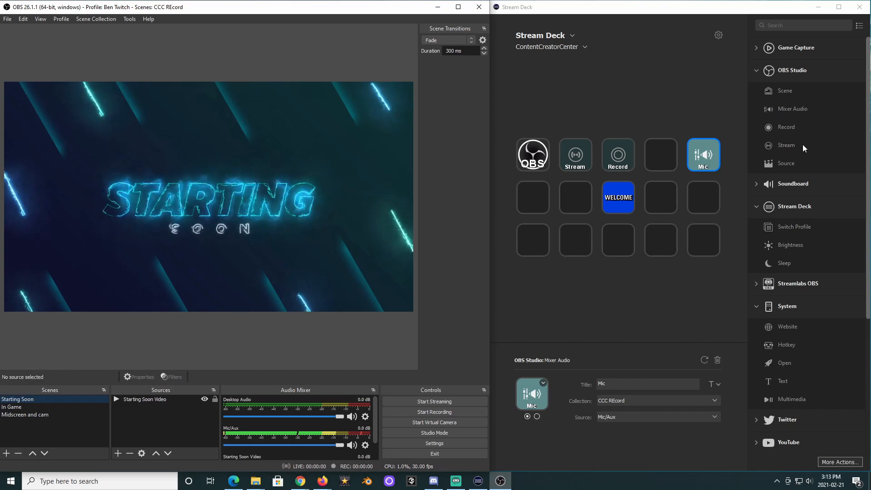
{"action": "left_click_drag", "start_coordinate": [790, 90], "coordinate": [538, 205]}
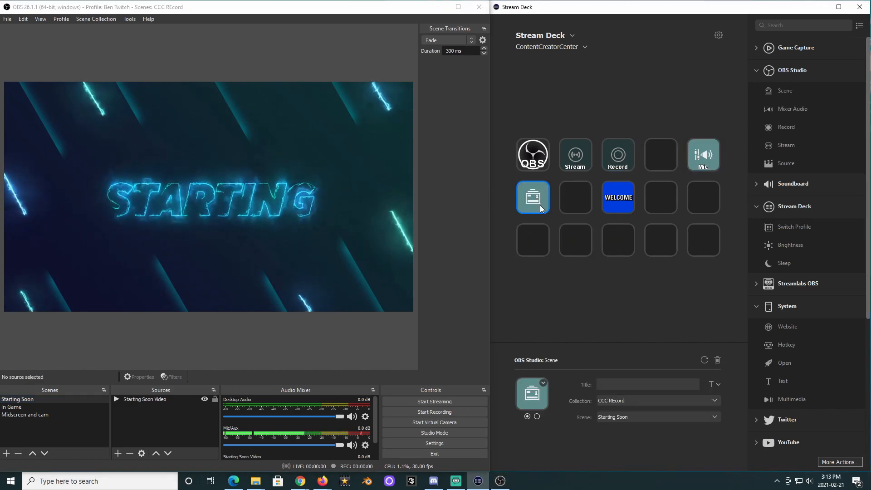
{"action": "left_click", "coordinate": [605, 384]}
{"action": "type", "text": "Starting soon"}
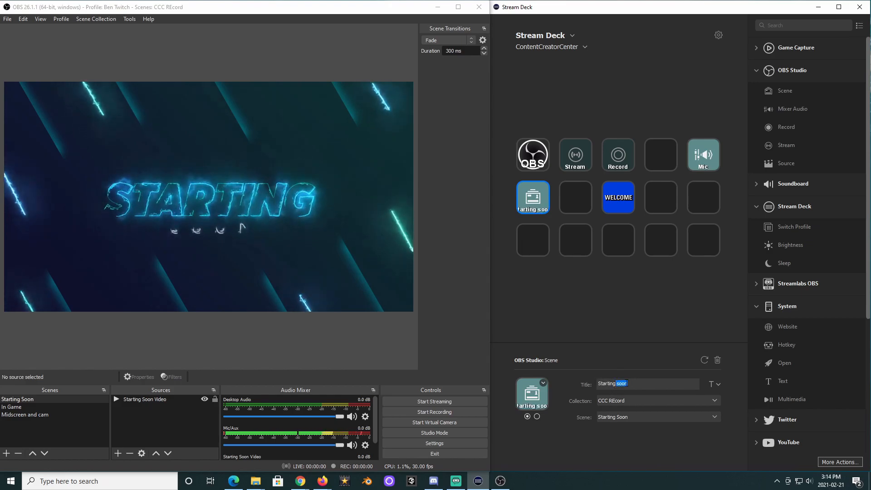
{"action": "key", "text": "BackSpace"}
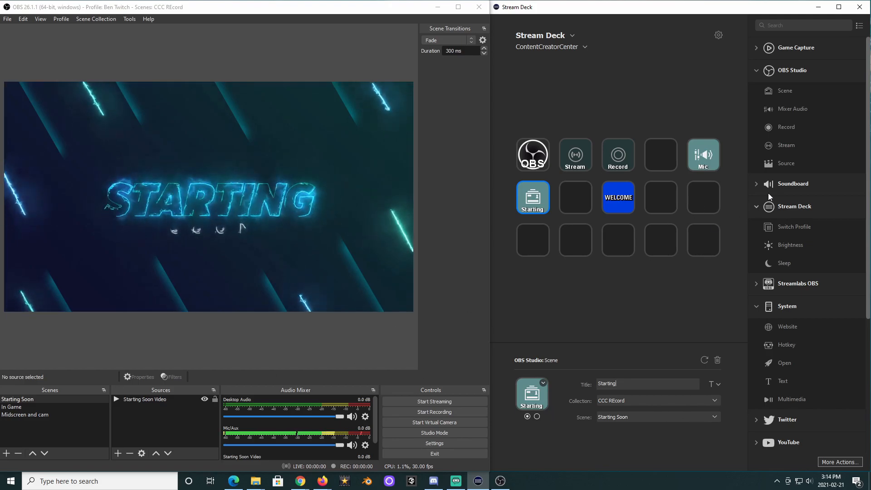
Add a Scene action to the second key of the second row, titled Game, set to the In Game scene.
{"action": "left_click_drag", "start_coordinate": [798, 90], "coordinate": [576, 195]}
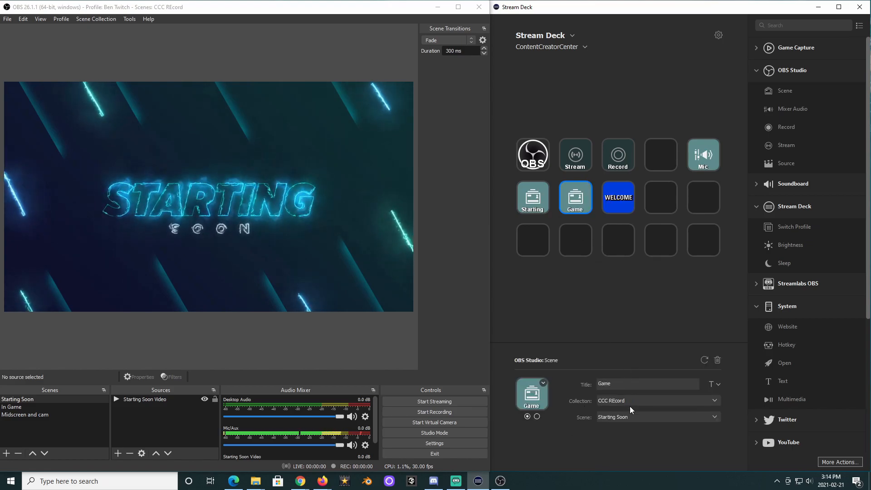
{"action": "left_click", "coordinate": [622, 417]}
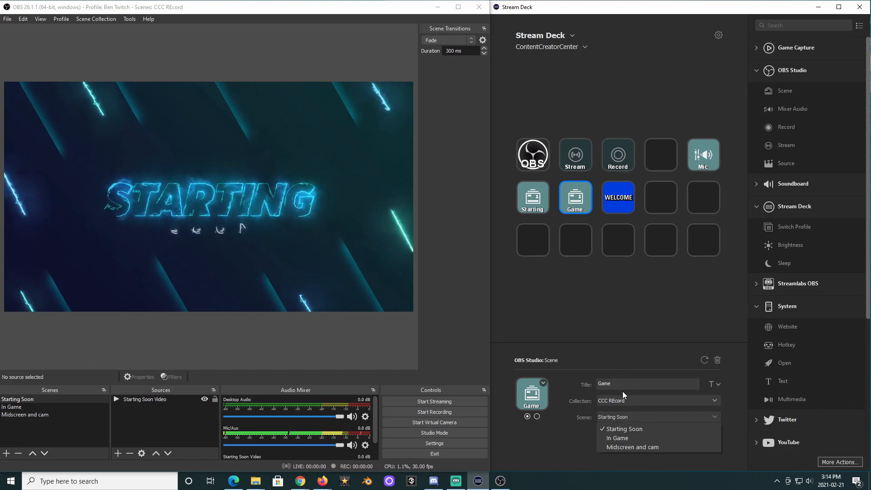
{"action": "left_click", "coordinate": [618, 438]}
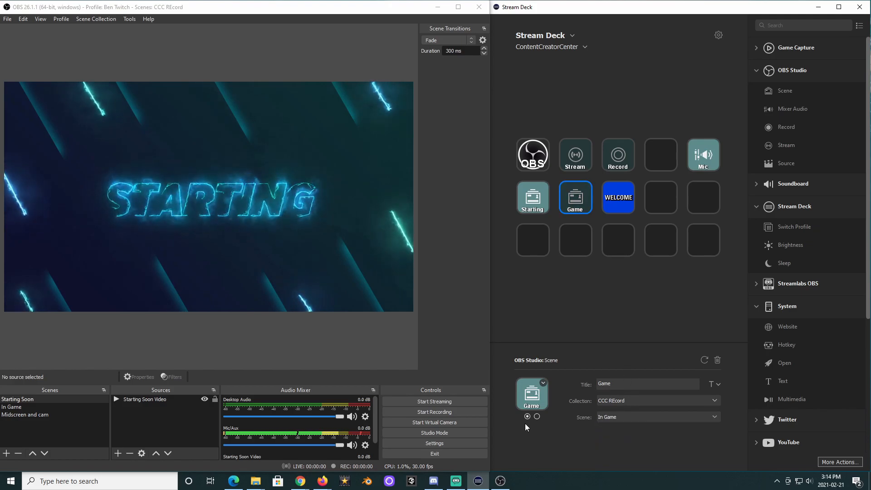
{"action": "left_click", "coordinate": [595, 301]}
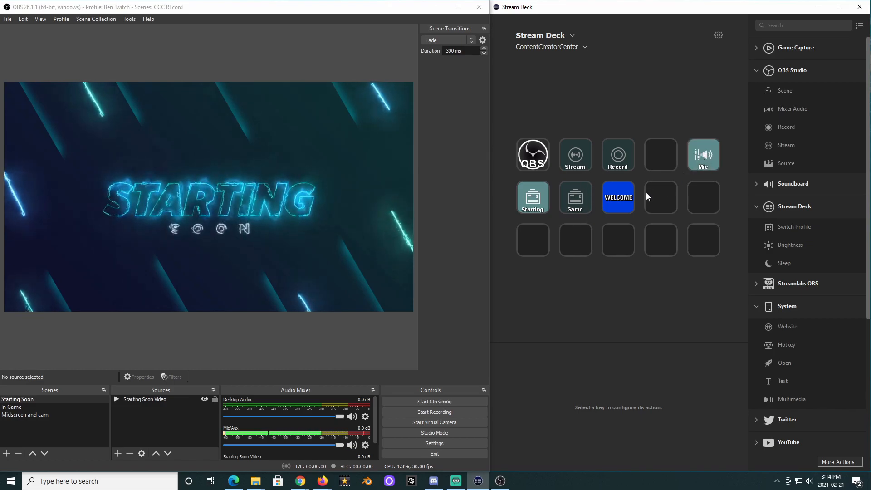
Switch OBS between scenes to the In Game scene and toggle the Davinci Resolve source's visibility on and off.
{"action": "left_click", "coordinate": [569, 204]}
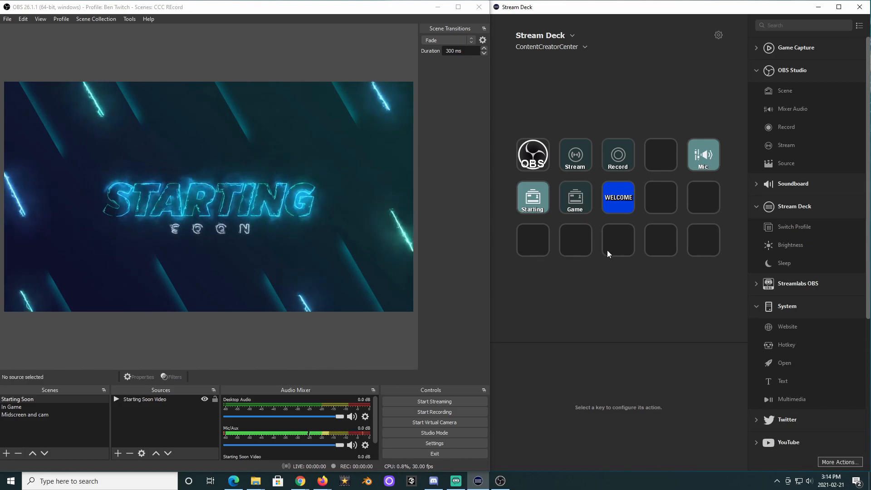
{"action": "left_click", "coordinate": [20, 407]}
{"action": "left_click", "coordinate": [23, 399]}
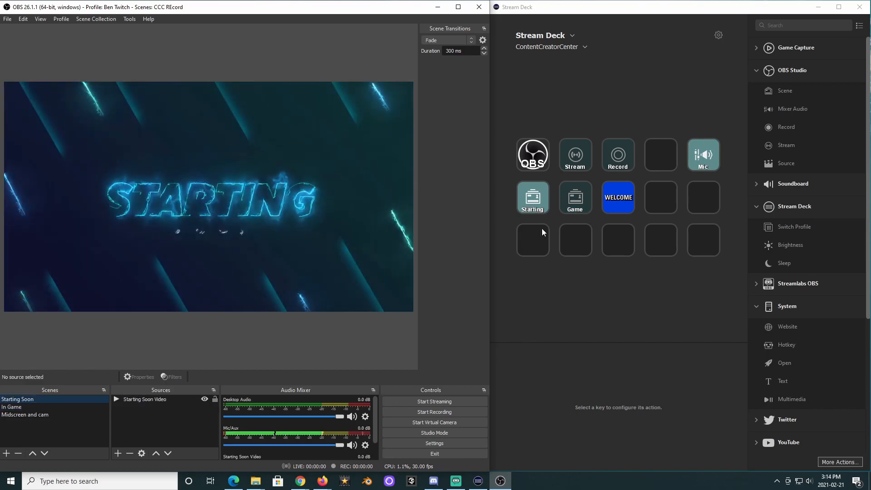
{"action": "left_click", "coordinate": [563, 292]}
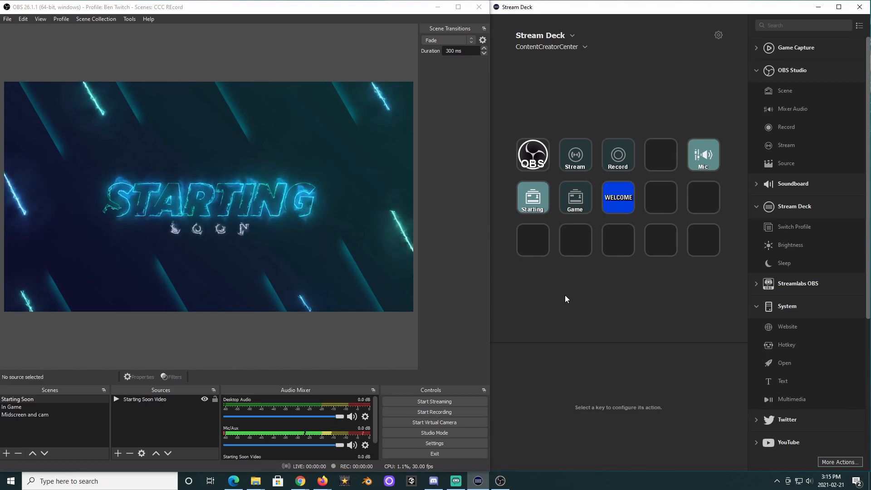
{"action": "left_click", "coordinate": [20, 407]}
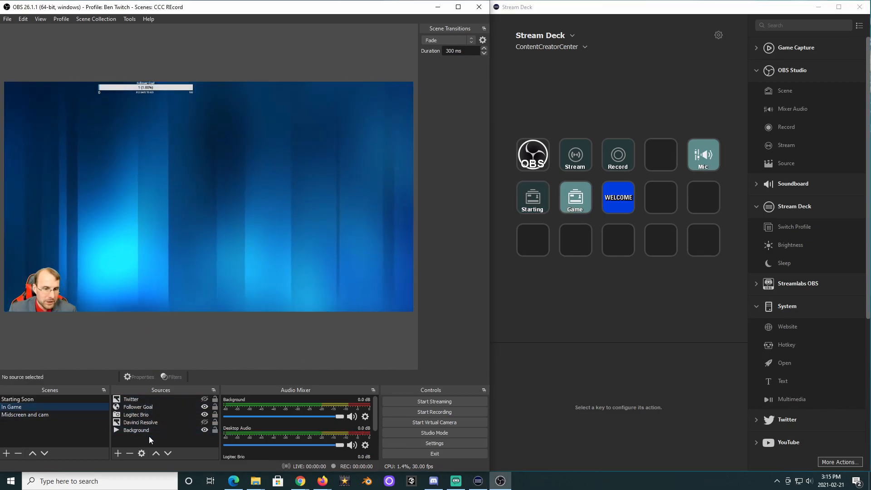
{"action": "left_click", "coordinate": [205, 423]}
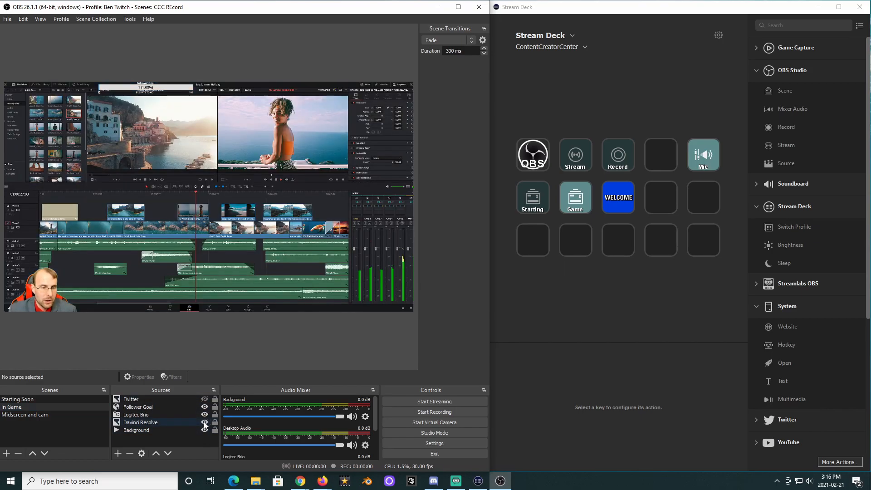
{"action": "left_click", "coordinate": [204, 423]}
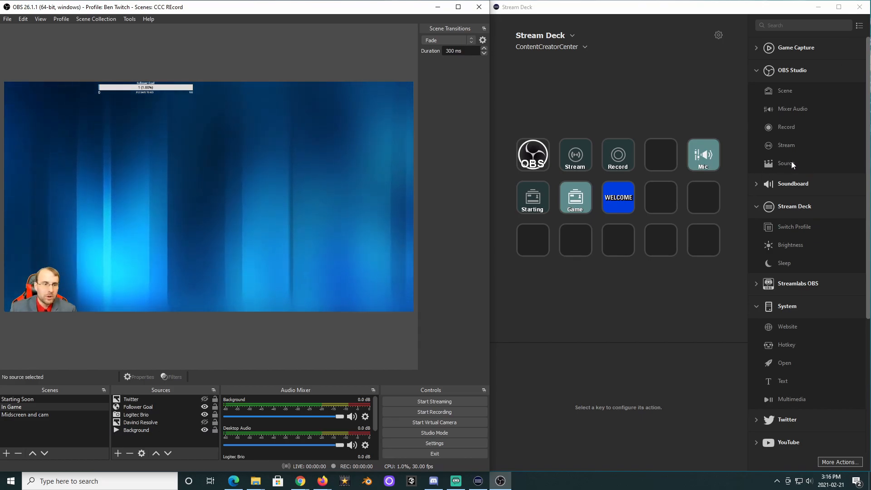
Add a Source action to the first key of the third row titled Twitter, using the In Game scene and Twitter source.
{"action": "left_click_drag", "start_coordinate": [786, 162], "coordinate": [538, 243]}
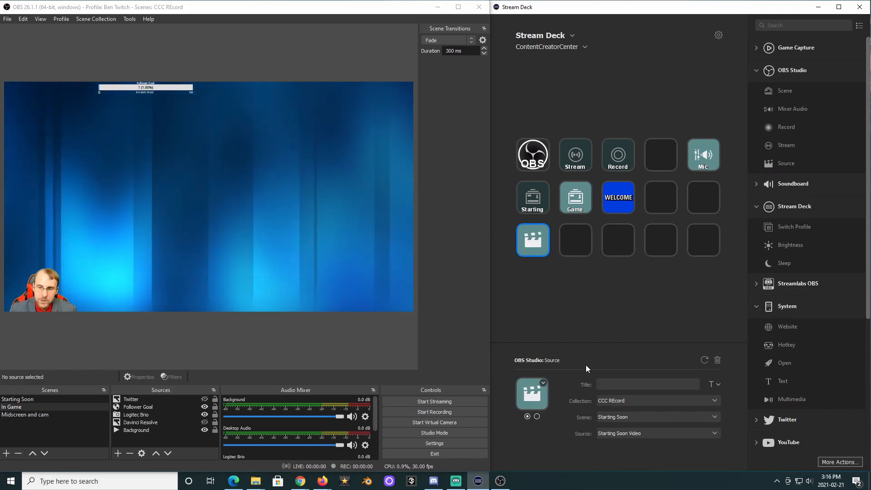
{"action": "left_click", "coordinate": [614, 386]}
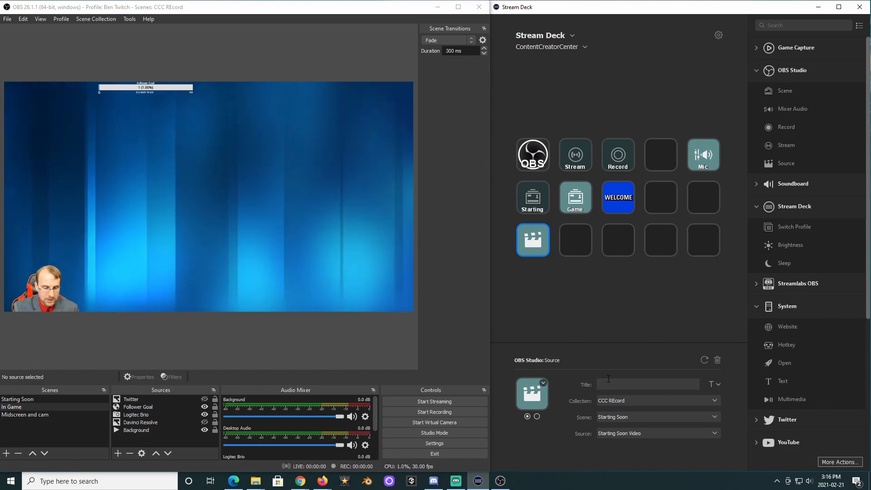
{"action": "type", "text": "Twitter"}
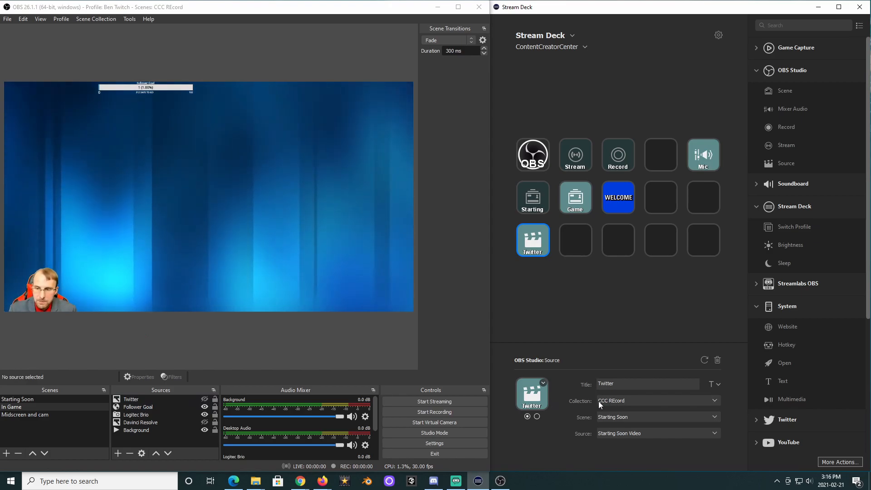
{"action": "left_click", "coordinate": [630, 417]}
{"action": "left_click", "coordinate": [630, 438]}
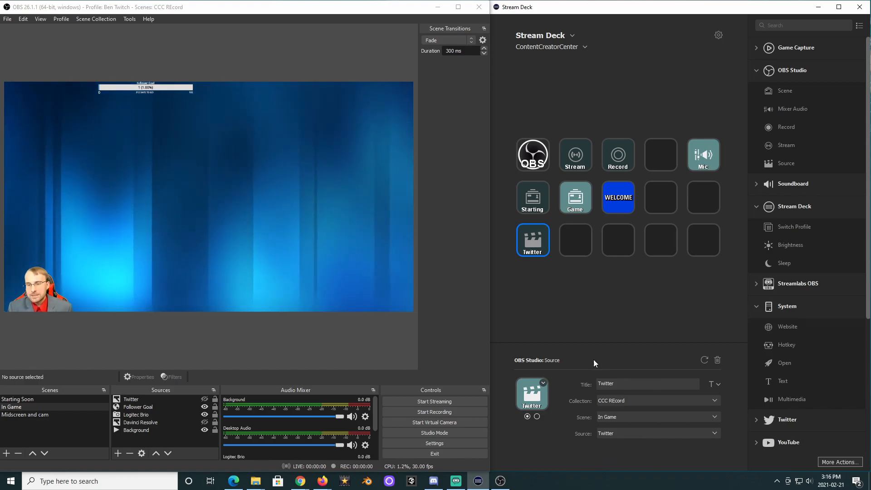
Add a Source action to the second key of the third row titled game, toggling Davinci Resolve in the In Game scene.
{"action": "left_click_drag", "start_coordinate": [786, 163], "coordinate": [576, 240]}
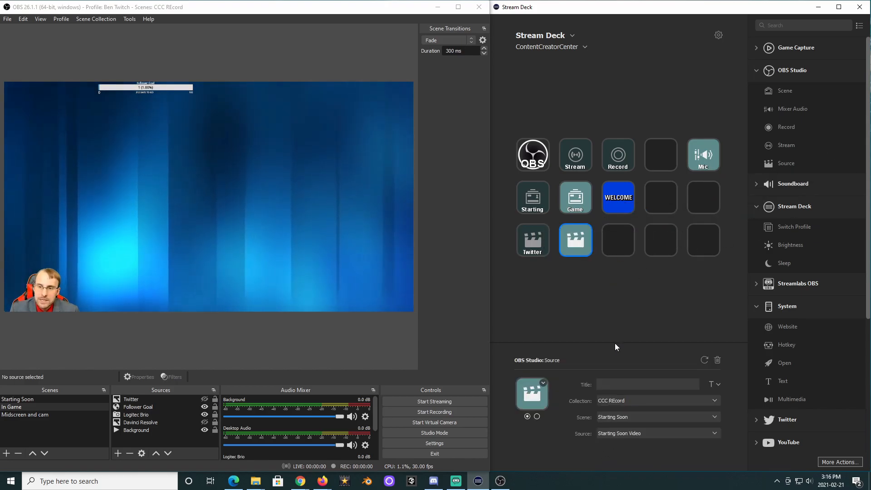
{"action": "left_click", "coordinate": [634, 418]}
{"action": "left_click", "coordinate": [640, 440]}
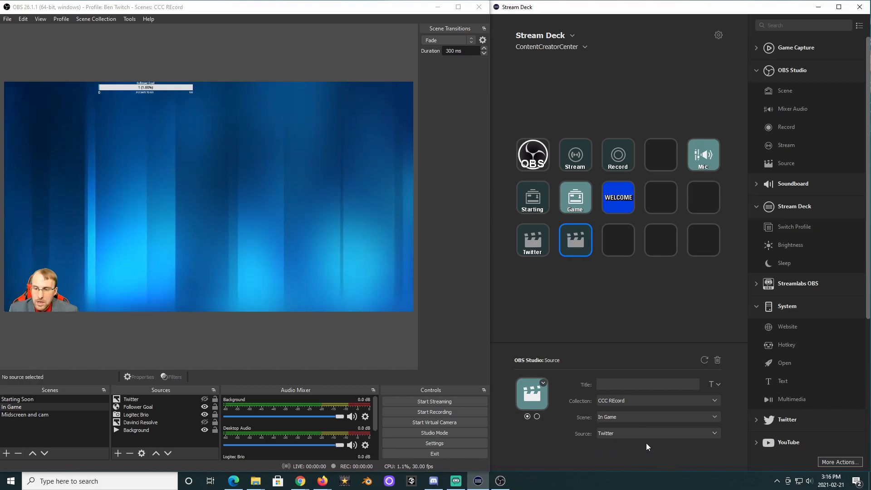
{"action": "left_click", "coordinate": [610, 383]}
{"action": "type", "text": "game"}
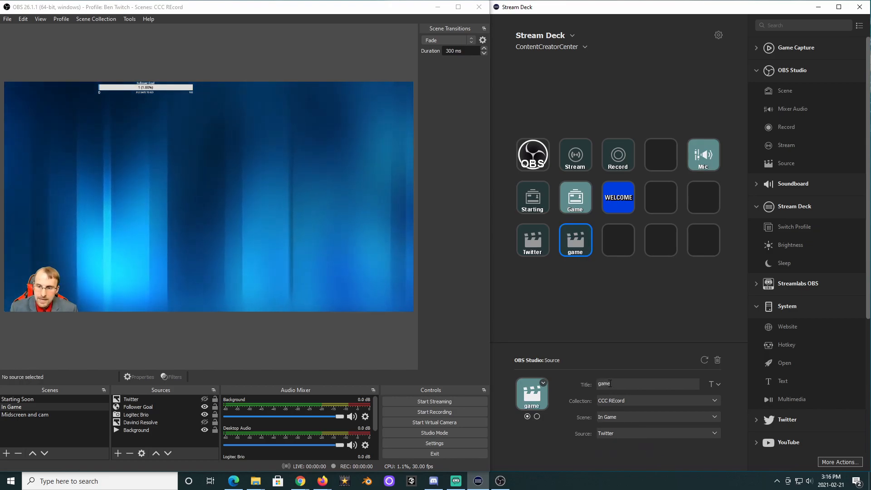
{"action": "left_click", "coordinate": [620, 434]}
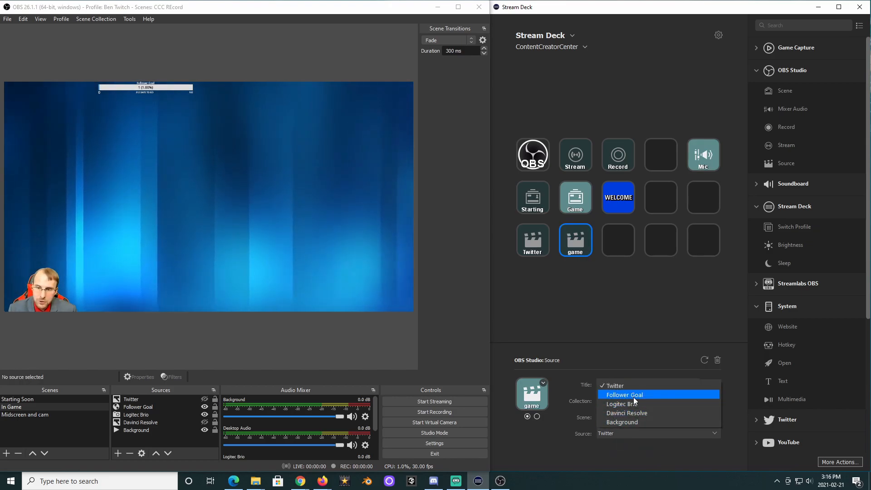
{"action": "left_click", "coordinate": [636, 413]}
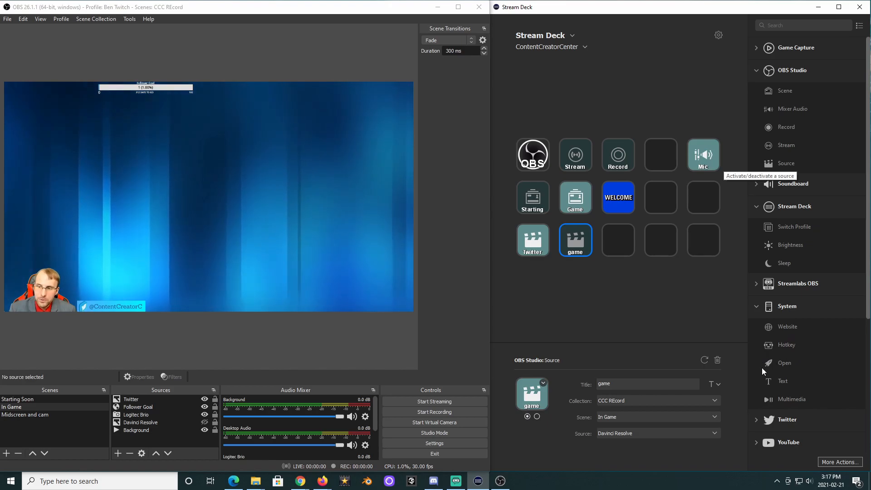
Browse the action list and the More Actions plugin store, then close the store.
{"action": "scroll", "coordinate": [806, 267], "scroll_direction": "down", "scroll_amount": 4}
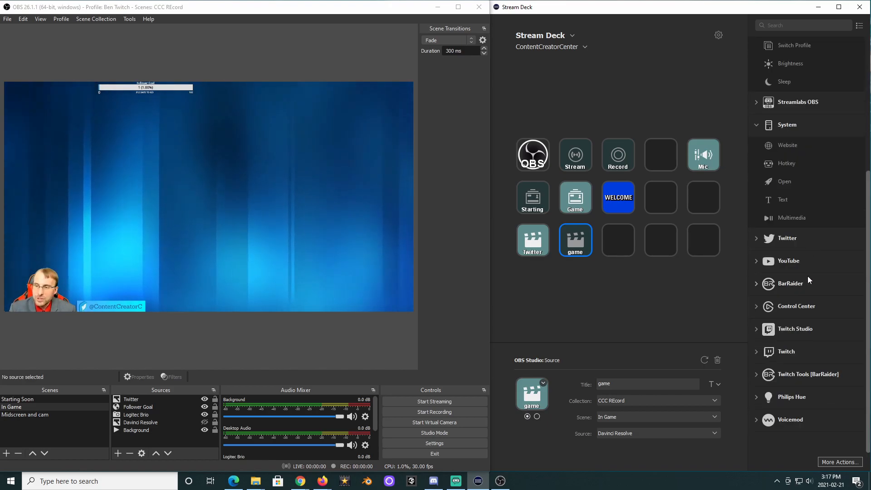
{"action": "scroll", "coordinate": [807, 227], "scroll_direction": "up", "scroll_amount": 4}
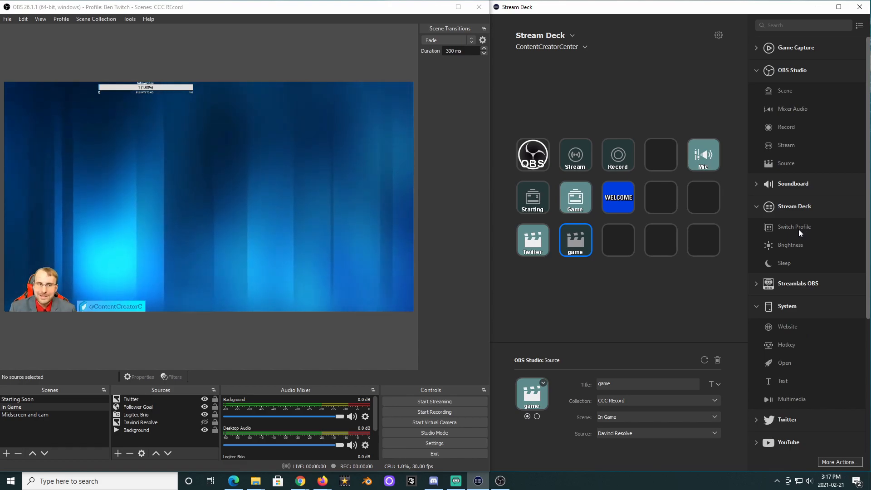
{"action": "left_click", "coordinate": [835, 459]}
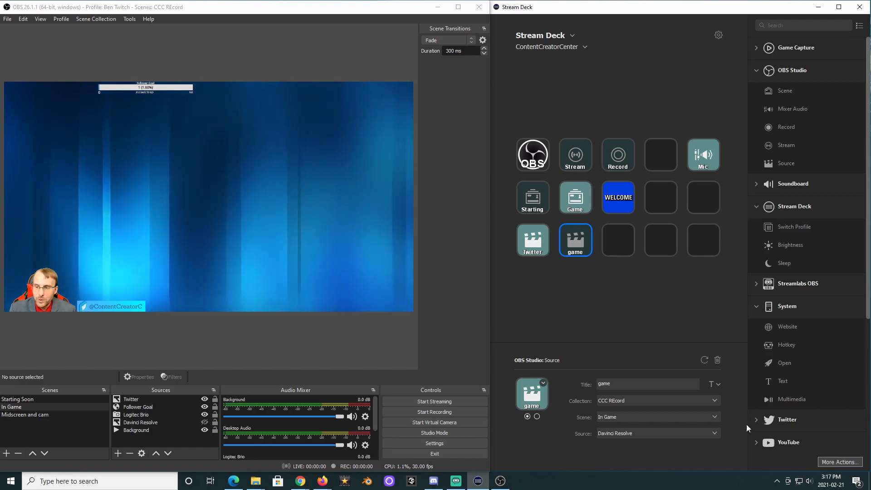
{"action": "left_click_drag", "start_coordinate": [559, 79], "coordinate": [800, 80]}
{"action": "scroll", "coordinate": [669, 195], "scroll_direction": "down", "scroll_amount": 20}
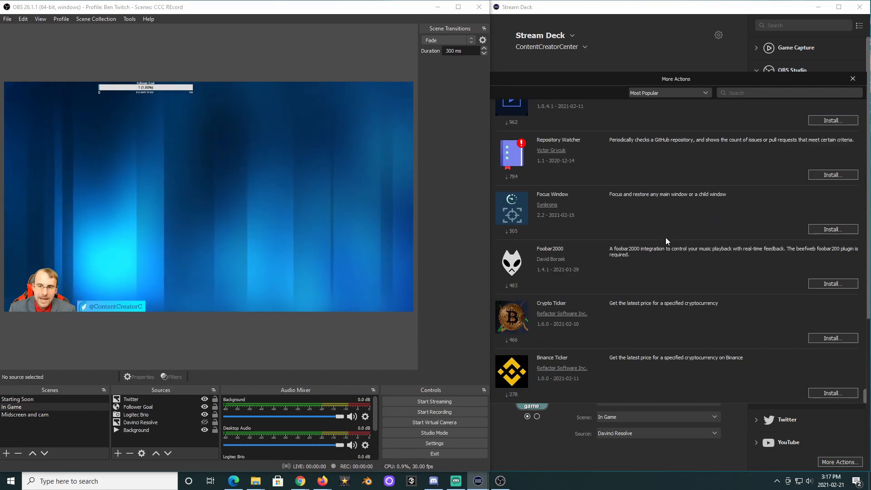
{"action": "scroll", "coordinate": [666, 238], "scroll_direction": "up", "scroll_amount": 20}
{"action": "scroll", "coordinate": [666, 238], "scroll_direction": "up", "scroll_amount": 5}
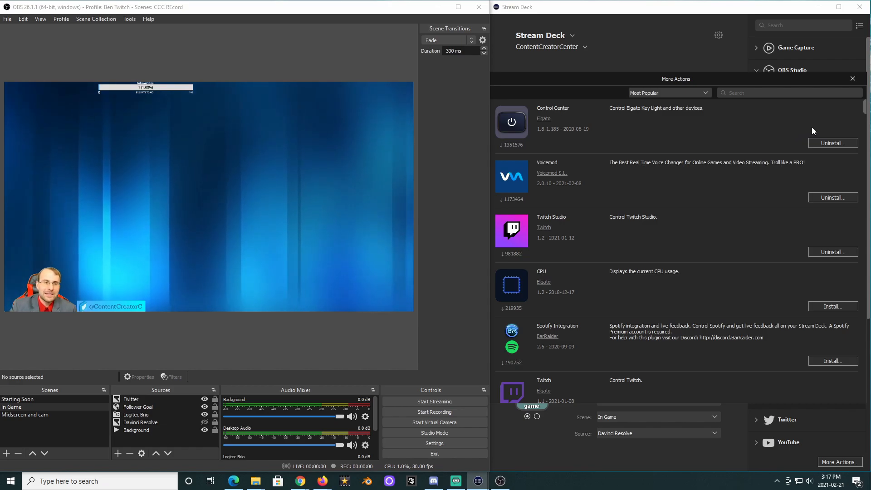
{"action": "left_click", "coordinate": [854, 79]}
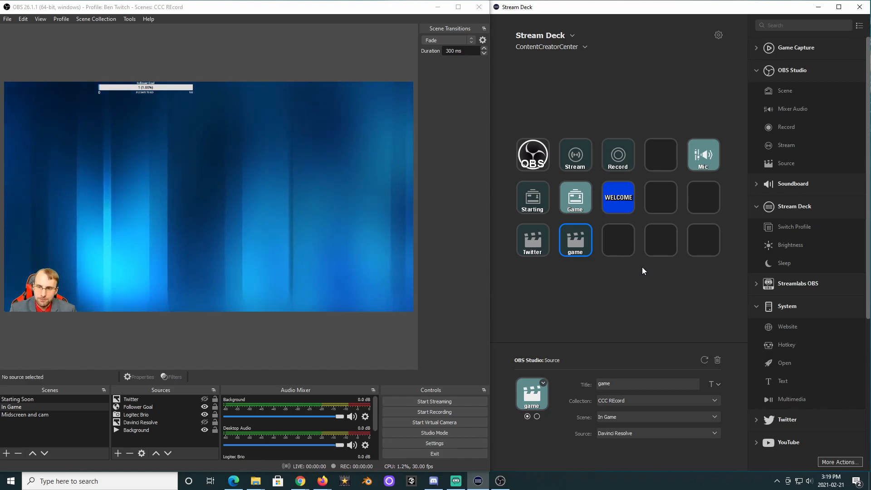
Create a Multi Action on the last key of the third row titled To game and open its action list.
{"action": "right_click", "coordinate": [698, 244]}
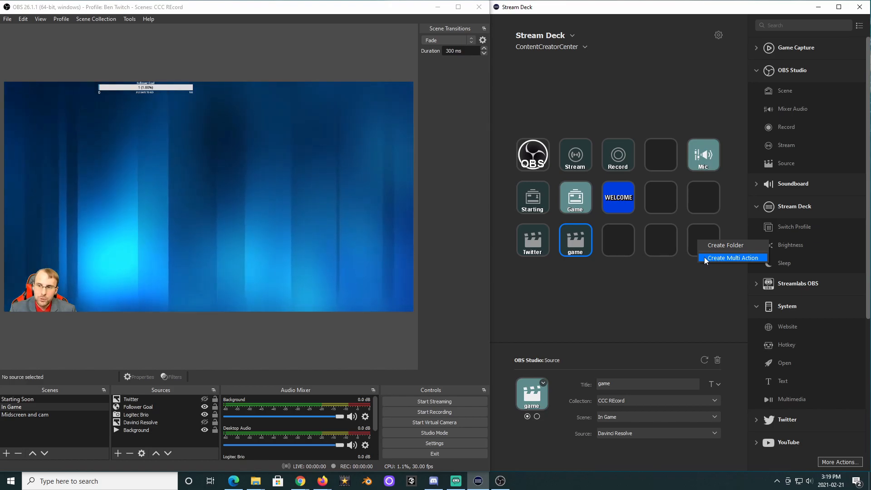
{"action": "left_click", "coordinate": [713, 257]}
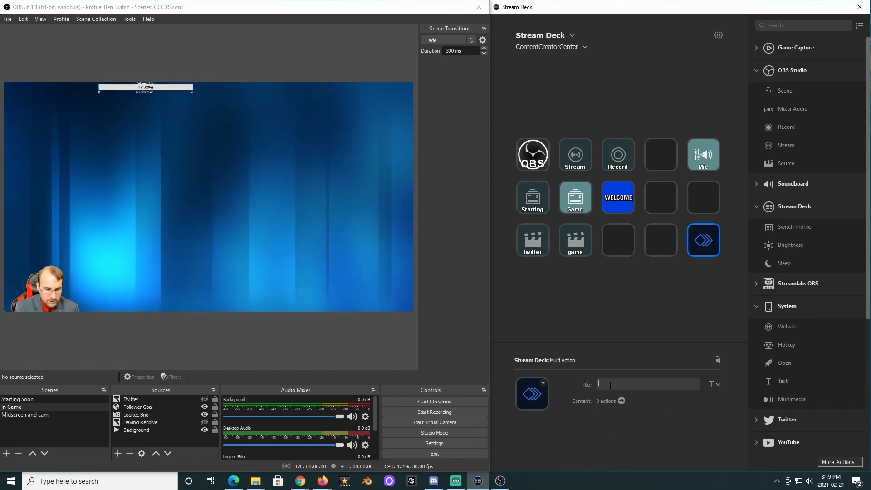
{"action": "type", "text": "To game"}
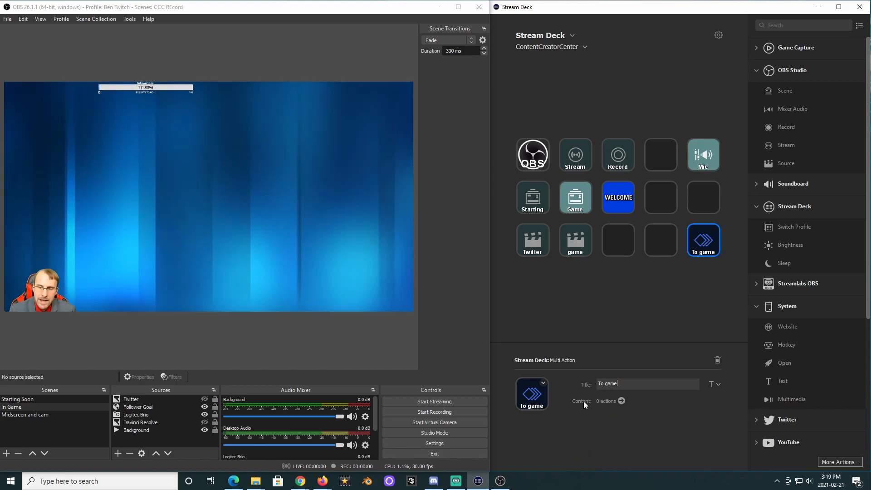
{"action": "left_click", "coordinate": [621, 401]}
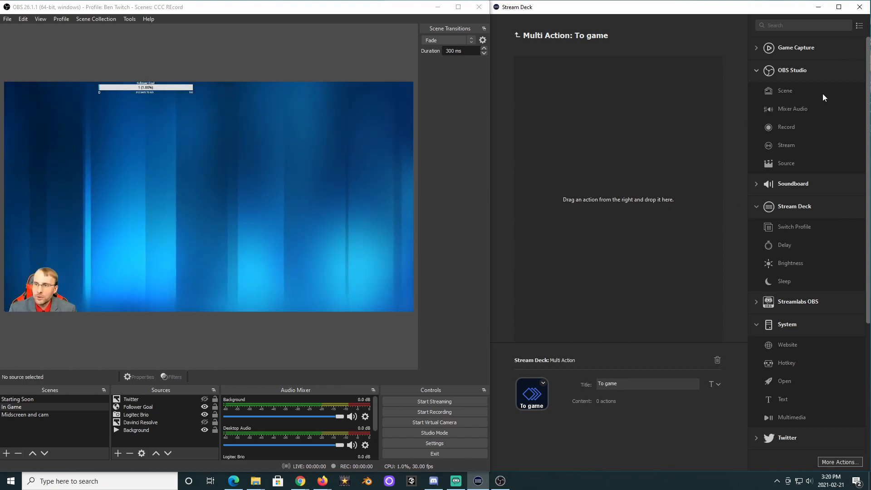
Add an OBS Scene action to the multi action and set its scene to In Game.
{"action": "left_click_drag", "start_coordinate": [786, 89], "coordinate": [591, 72]}
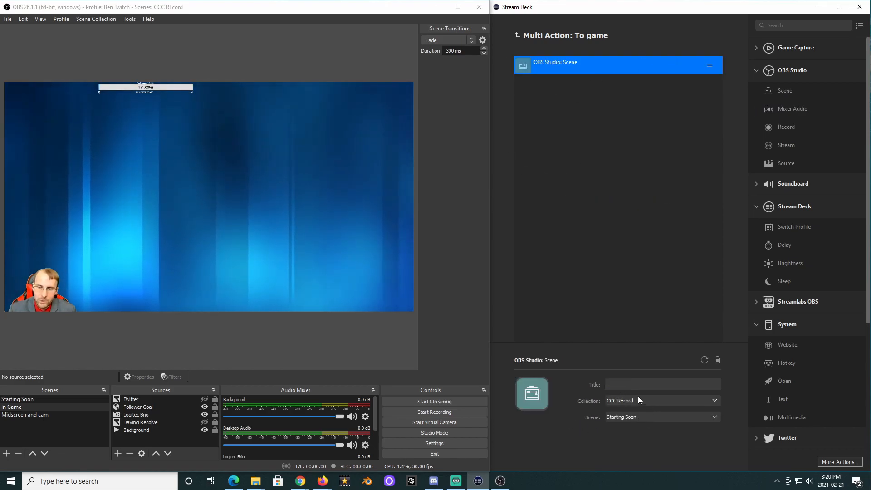
{"action": "left_click", "coordinate": [639, 416]}
{"action": "left_click", "coordinate": [634, 438]}
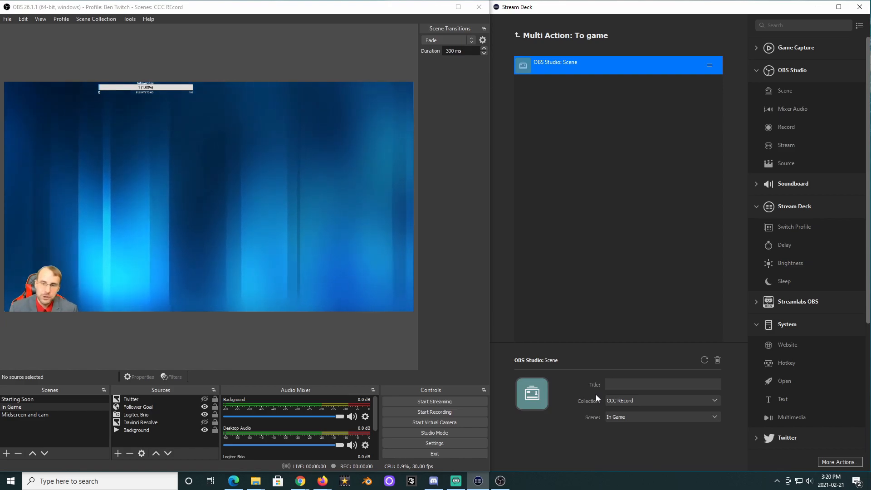
{"action": "left_click_drag", "start_coordinate": [788, 417], "coordinate": [574, 79]}
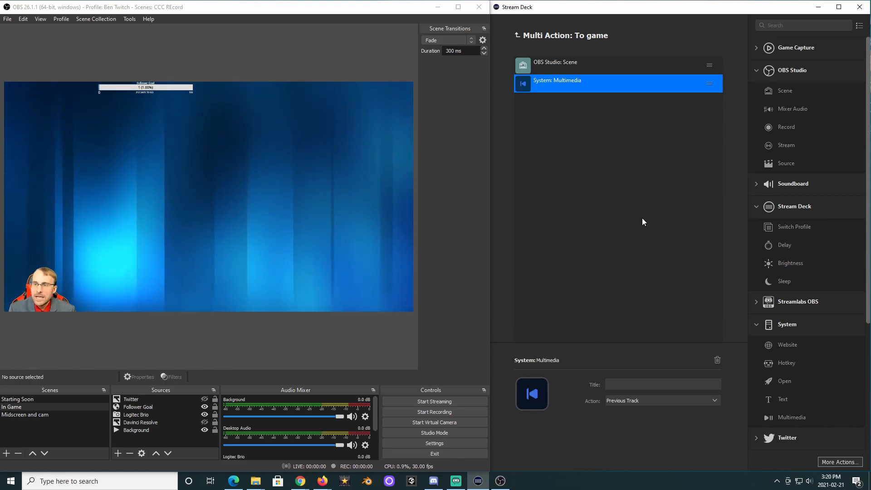
{"action": "left_click", "coordinate": [664, 401]}
{"action": "left_click", "coordinate": [591, 409]}
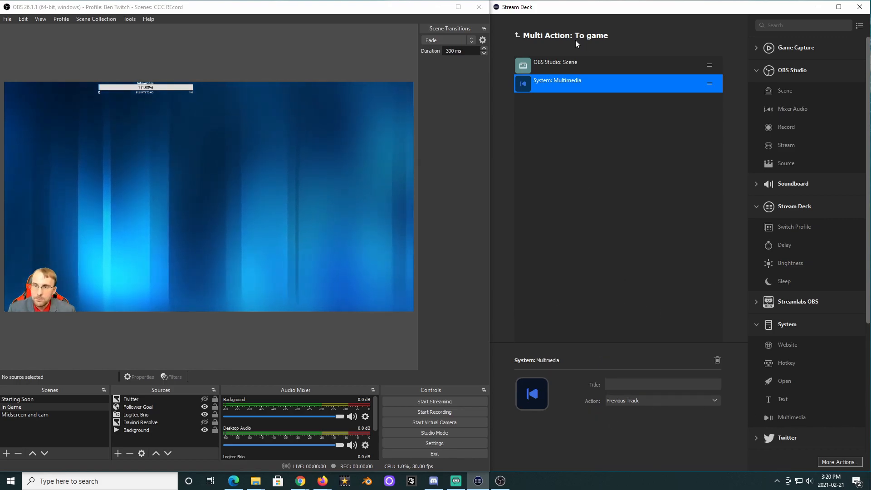
{"action": "right_click", "coordinate": [564, 86]}
{"action": "left_click", "coordinate": [596, 113]}
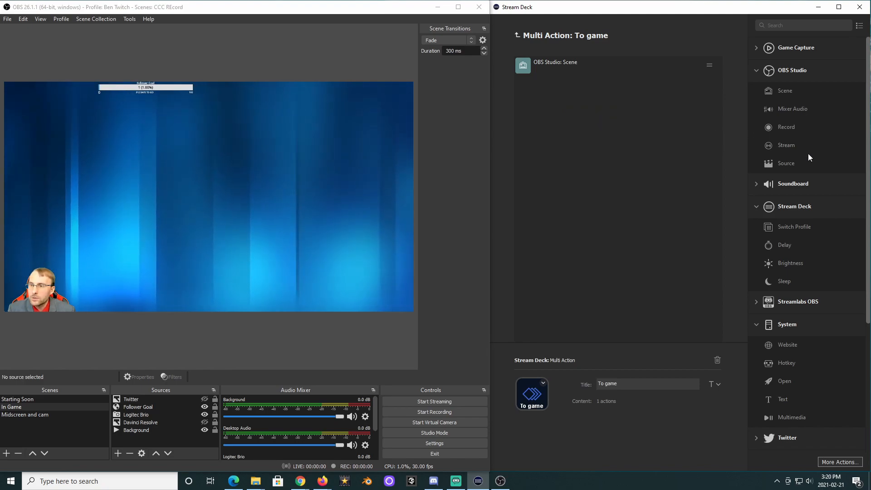
Add a Play Audio action using the sound file mixkit-transition-windy-swoosh-1474.wav from the Streaming Source Material folder.
{"action": "left_click", "coordinate": [757, 184]}
{"action": "left_click_drag", "start_coordinate": [772, 203], "coordinate": [606, 102]}
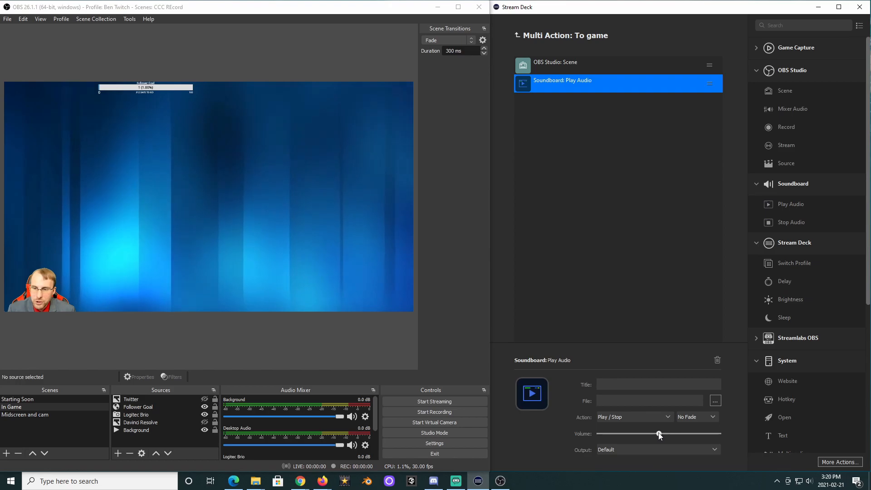
{"action": "left_click", "coordinate": [617, 398]}
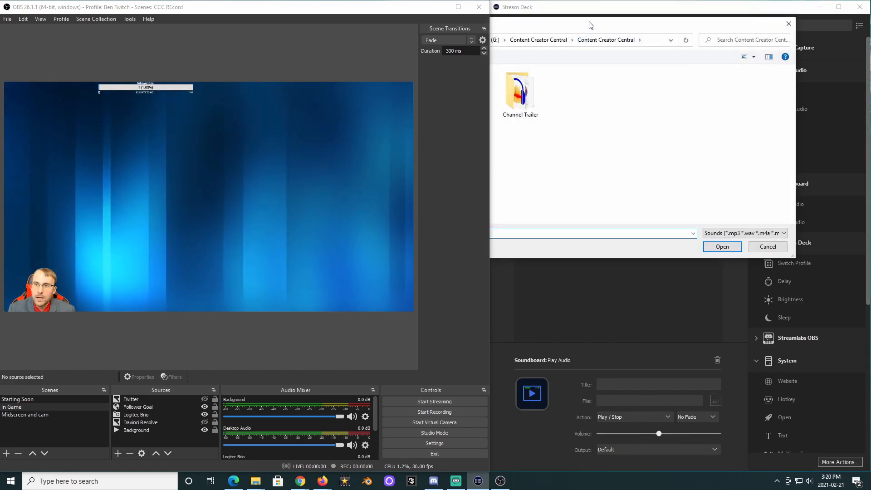
{"action": "left_click", "coordinate": [655, 53]}
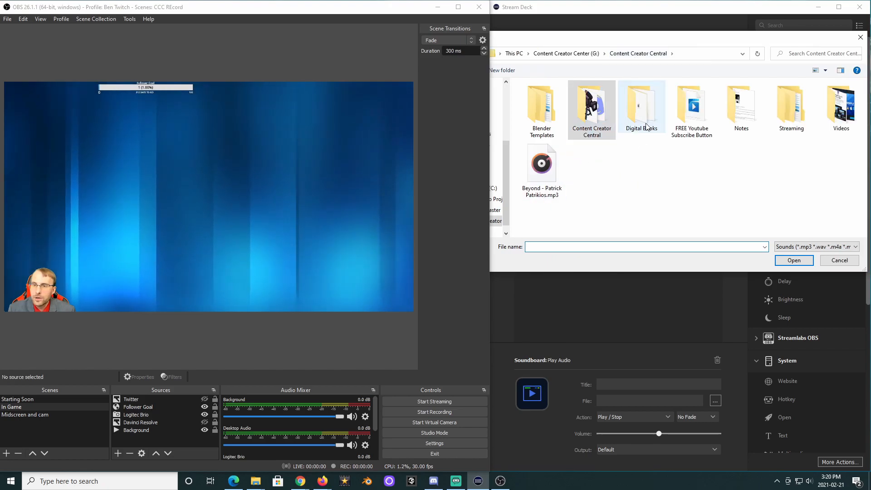
{"action": "double_click", "coordinate": [792, 109]}
{"action": "double_click", "coordinate": [531, 96]}
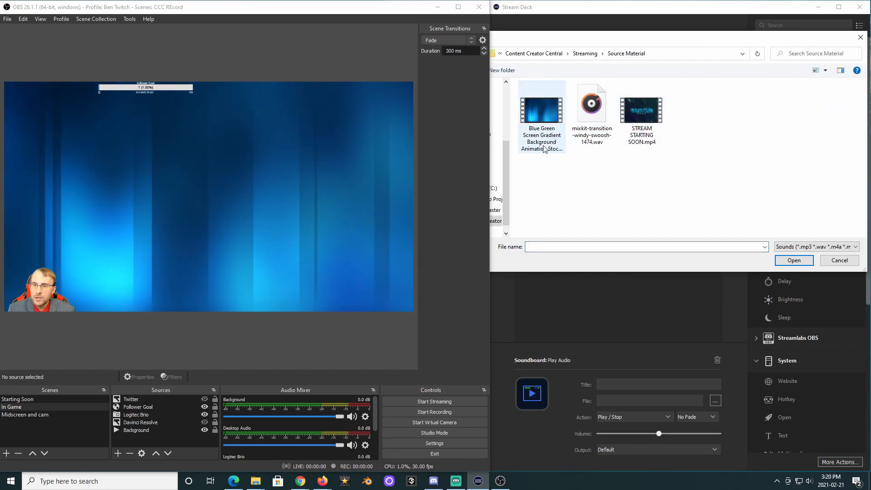
{"action": "left_click", "coordinate": [586, 107]}
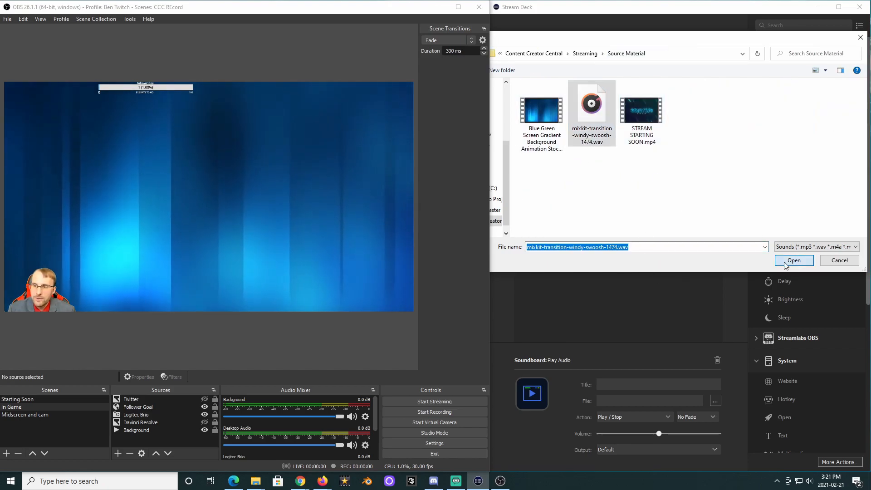
{"action": "left_click", "coordinate": [795, 261]}
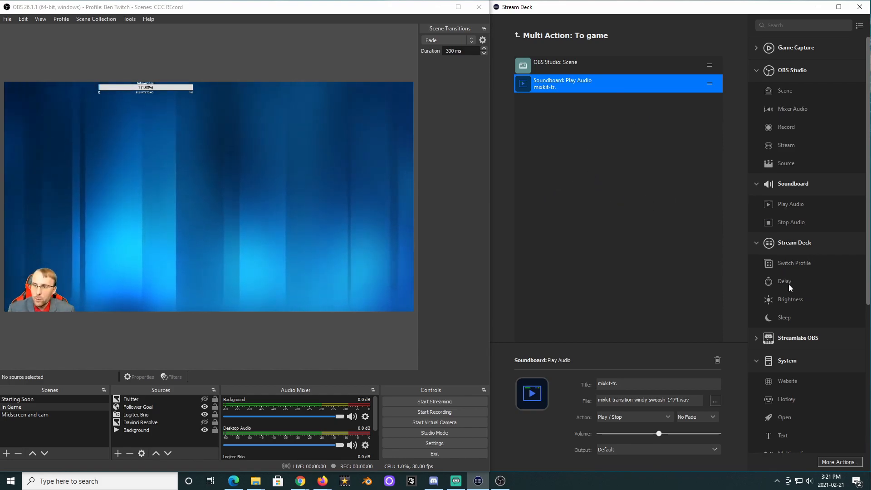
Add a Delay action after the sound and set its delay to 3000 ms.
{"action": "left_click_drag", "start_coordinate": [785, 282], "coordinate": [560, 117]}
{"action": "double_click", "coordinate": [622, 399]}
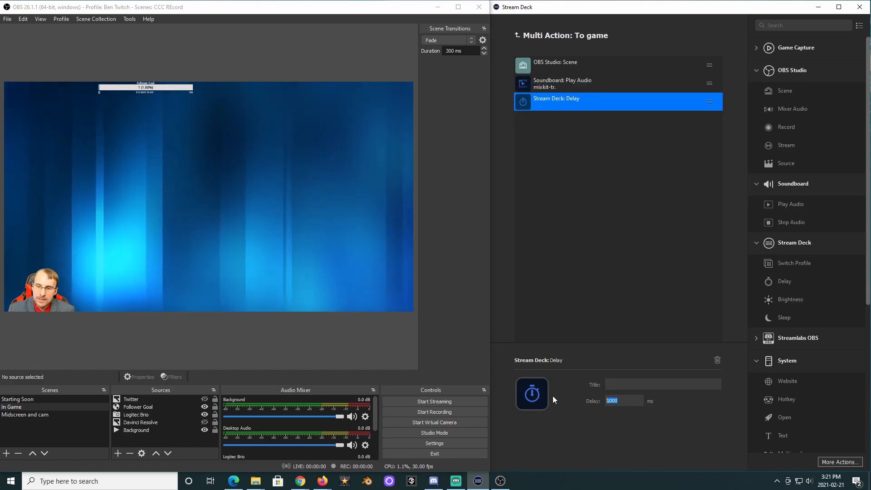
{"action": "type", "text": "3000"}
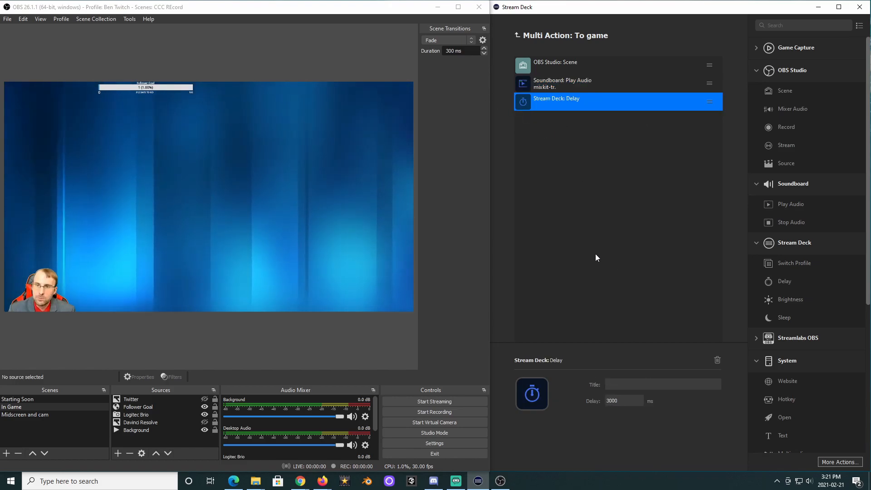
{"action": "left_click", "coordinate": [674, 246]}
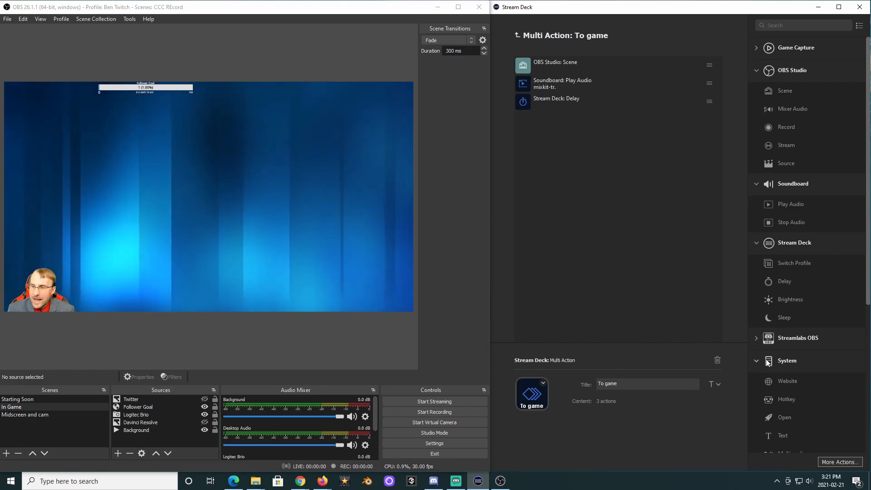
Add an OBS Source action for the Logitec Brio source in the In Game scene.
{"action": "left_click_drag", "start_coordinate": [792, 157], "coordinate": [564, 130]}
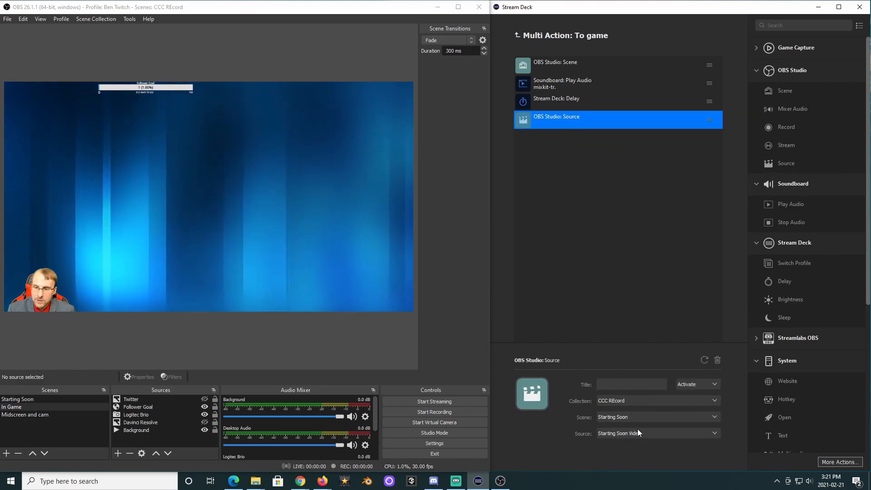
{"action": "left_click", "coordinate": [626, 417]}
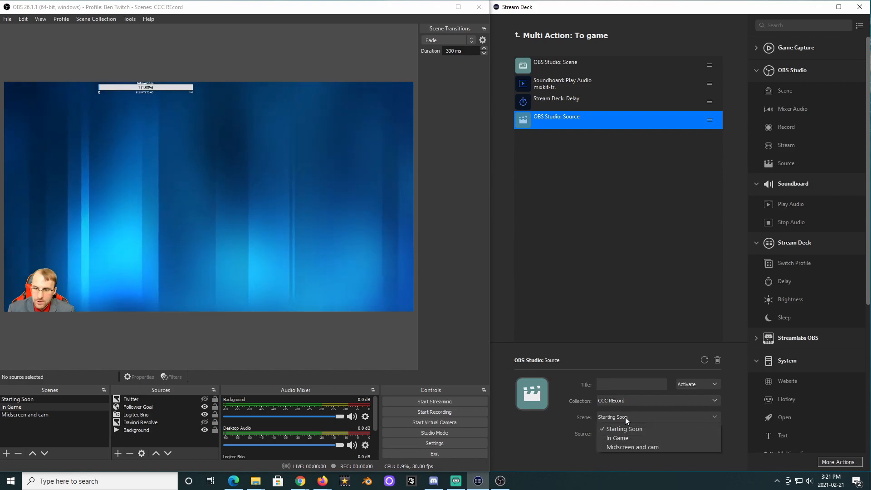
{"action": "left_click", "coordinate": [633, 439]}
{"action": "left_click", "coordinate": [662, 435]}
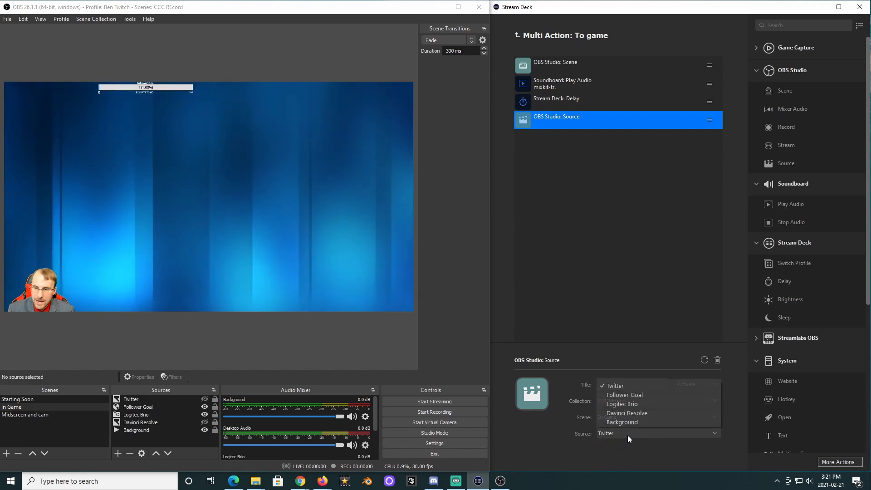
{"action": "left_click", "coordinate": [630, 404]}
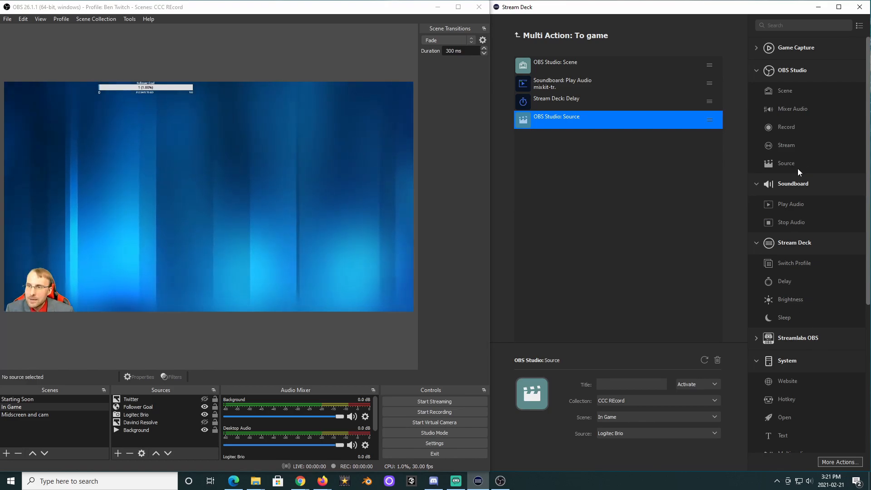
Add another Delay action followed by a Source action for Twitter in the In Game scene.
{"action": "left_click_drag", "start_coordinate": [786, 290], "coordinate": [573, 152]}
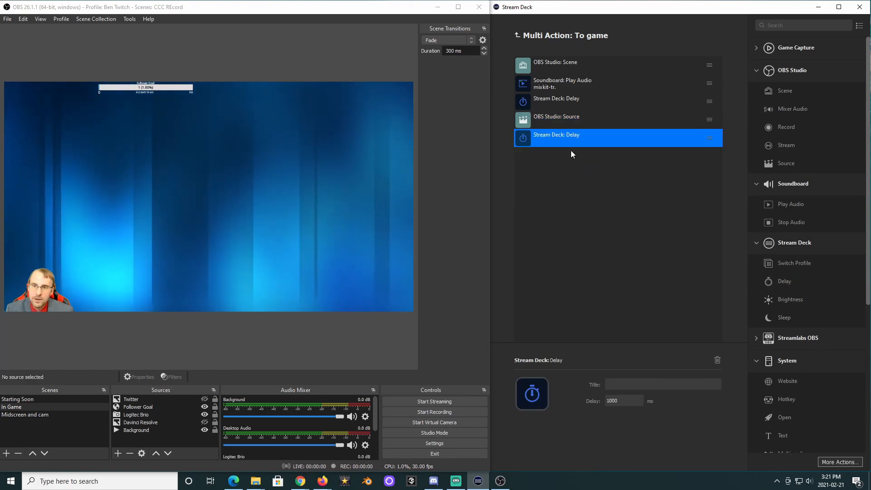
{"action": "left_click_drag", "start_coordinate": [767, 164], "coordinate": [593, 178]}
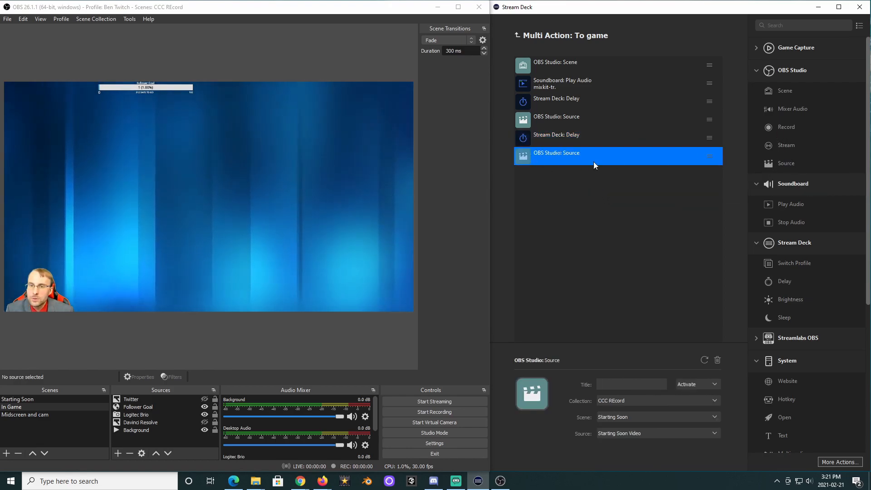
{"action": "left_click", "coordinate": [631, 417]}
{"action": "left_click", "coordinate": [636, 432]}
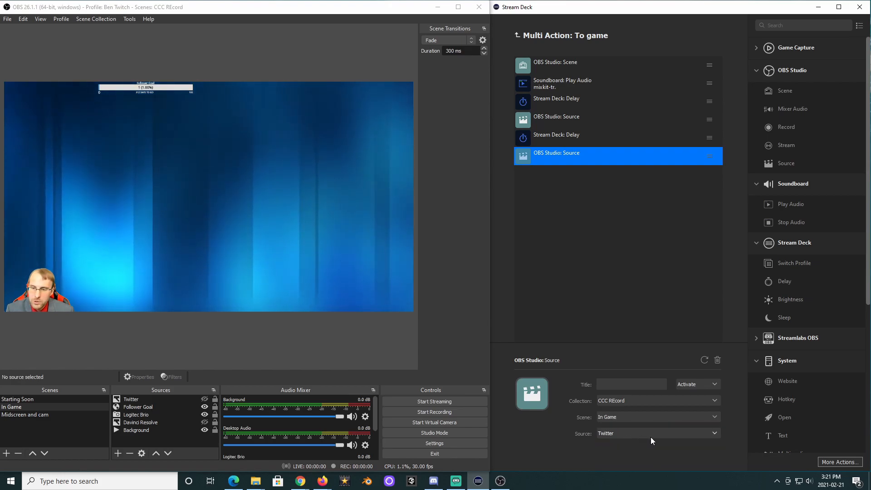
{"action": "left_click", "coordinate": [637, 434]}
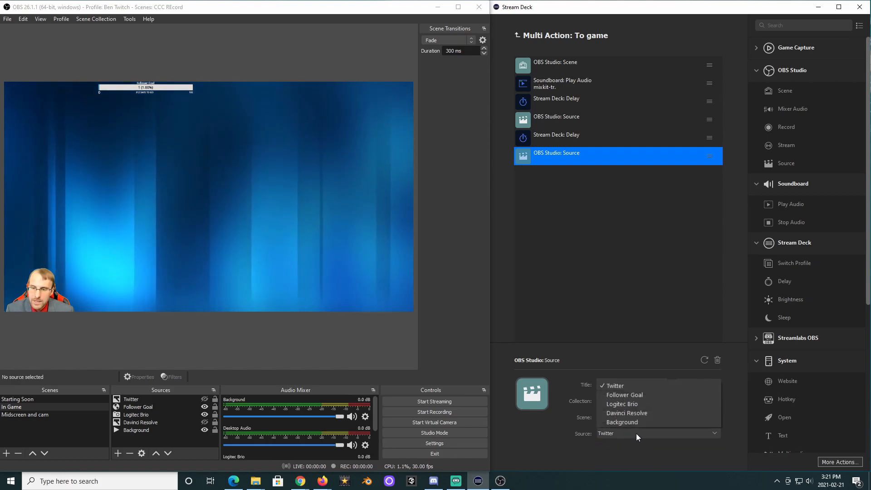
{"action": "left_click", "coordinate": [622, 387]}
Add another Delay and a Source action for Follower Goal in the In Game scene.
{"action": "left_click_drag", "start_coordinate": [785, 282], "coordinate": [621, 214]}
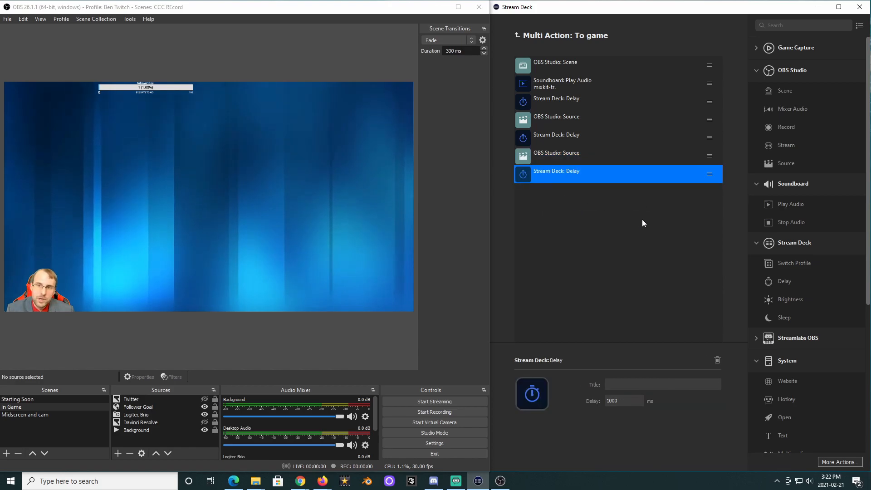
{"action": "left_click_drag", "start_coordinate": [784, 164], "coordinate": [574, 200]}
{"action": "left_click", "coordinate": [627, 417]}
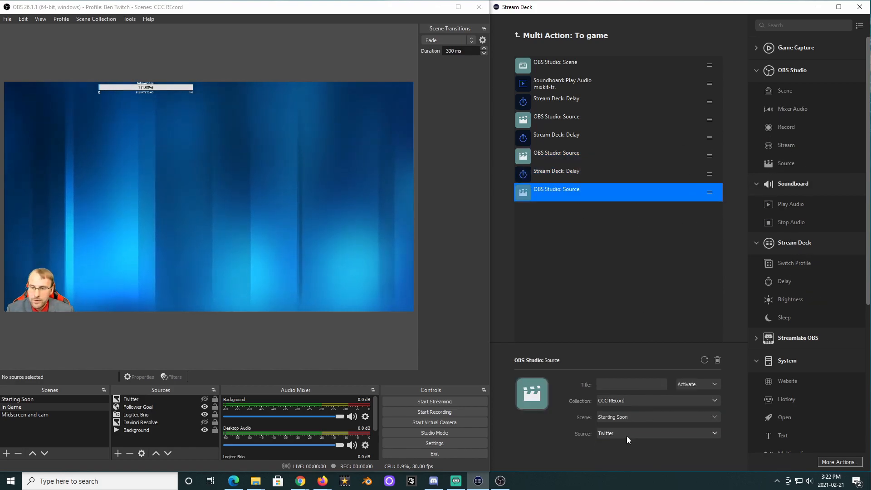
{"action": "left_click", "coordinate": [628, 438]}
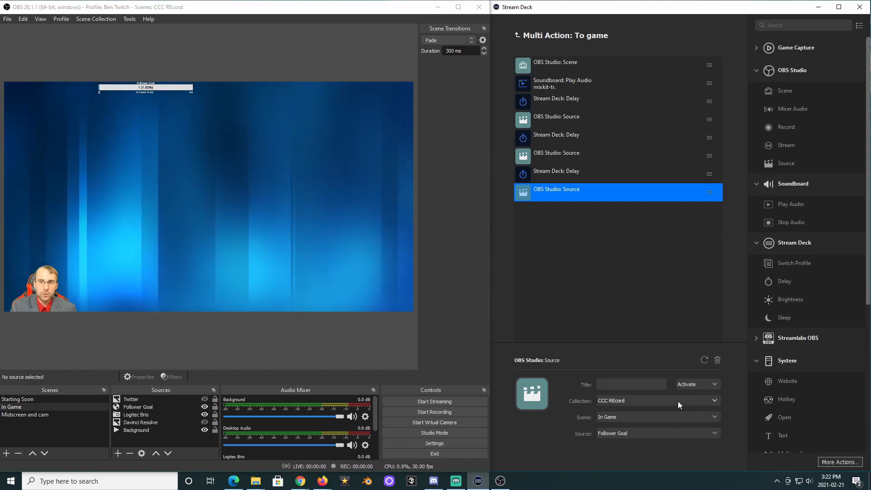
Insert a Mixer Audio action titled mic on for Mic/Aux after the first Source action.
{"action": "left_click_drag", "start_coordinate": [785, 111], "coordinate": [568, 134]}
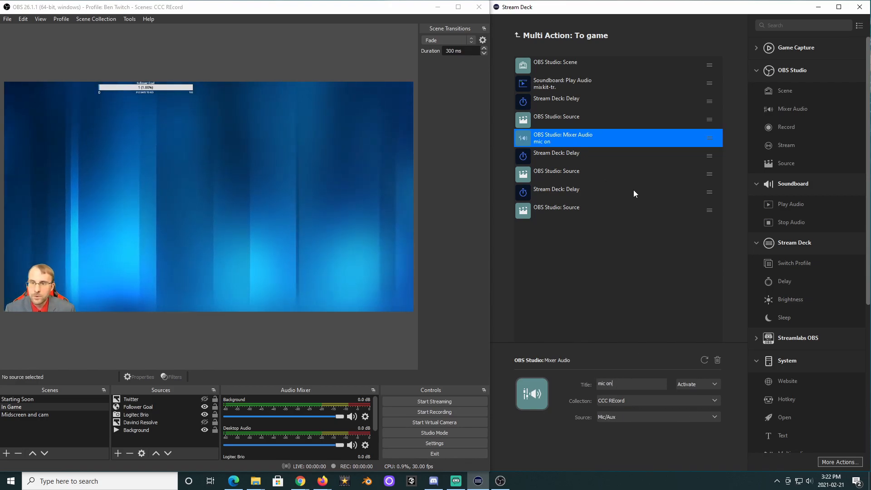
{"action": "left_click", "coordinate": [633, 190]}
Title the first Source action webcam on and the Twitter Source action twittero n.
{"action": "left_click", "coordinate": [549, 118]}
{"action": "left_click", "coordinate": [617, 381]}
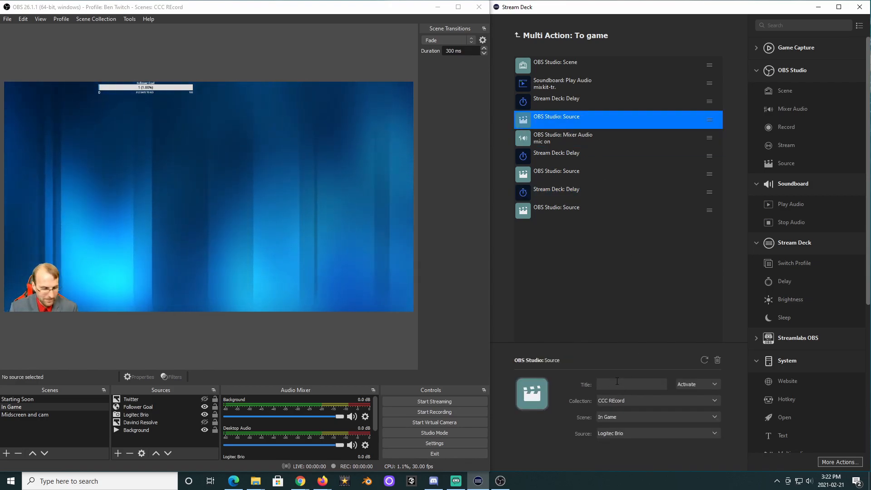
{"action": "left_click", "coordinate": [540, 170]}
{"action": "type", "text": "twittero n"}
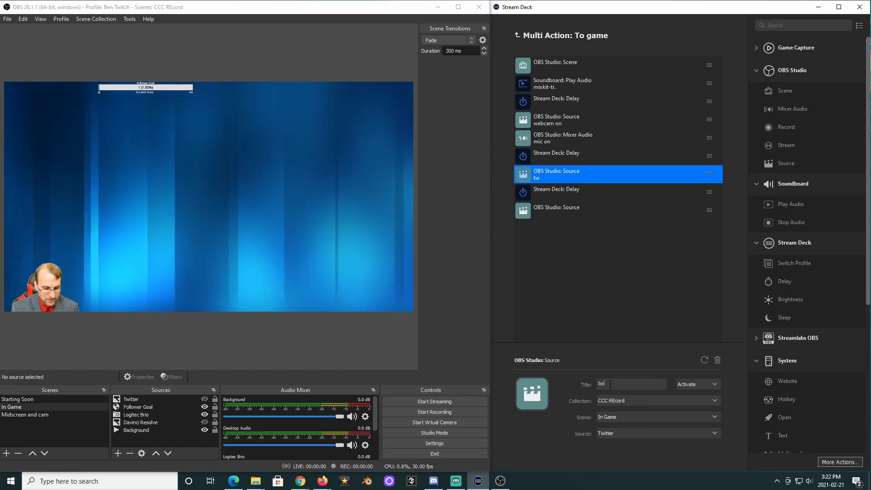
Title the final Follower Goal Source action follow on.
{"action": "left_click", "coordinate": [572, 218]}
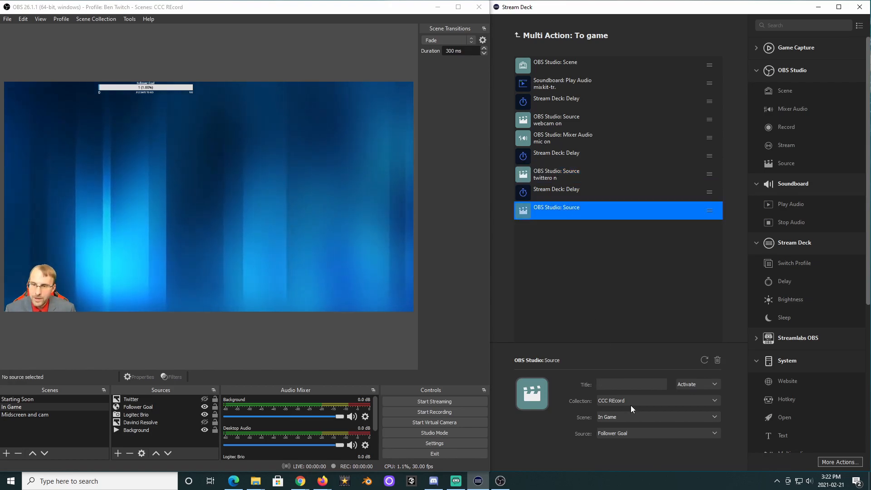
{"action": "left_click", "coordinate": [609, 385]}
{"action": "type", "text": "follow on"}
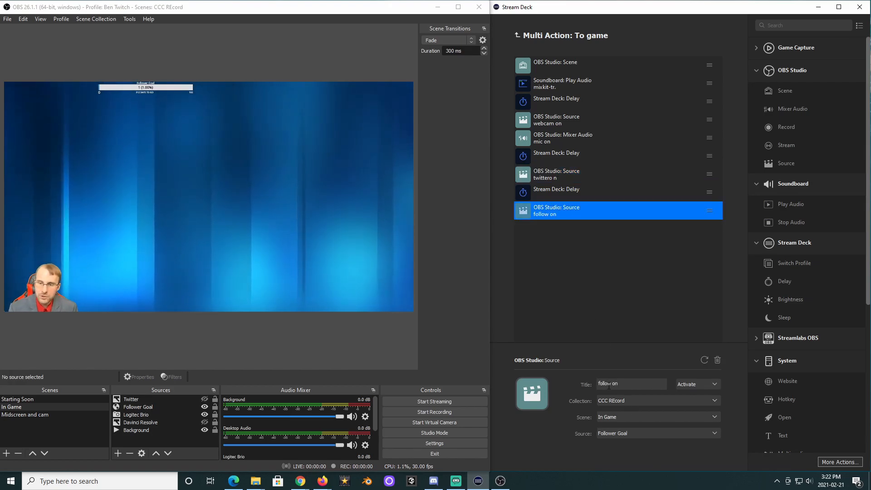
{"action": "left_click", "coordinate": [622, 257]}
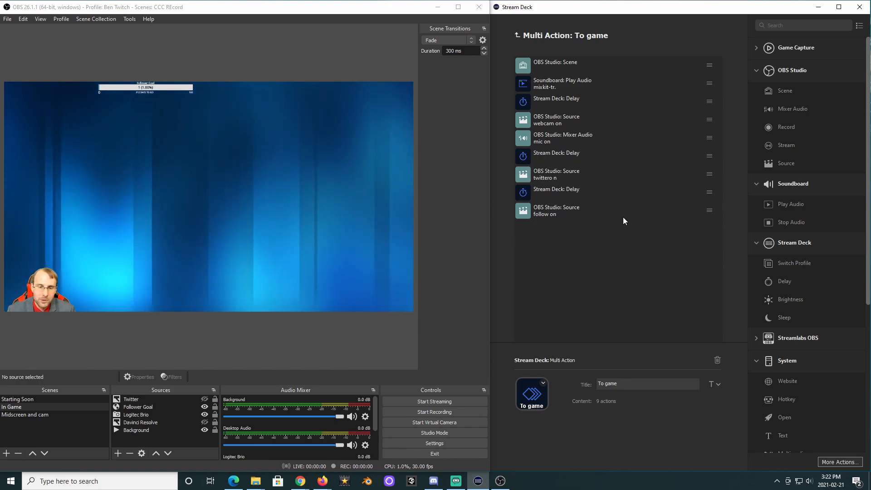
Leave the multi action editor and hide the Twitter, Follower Goal and Logitec Brio sources in the In Game scene.
{"action": "left_click", "coordinate": [12, 400]}
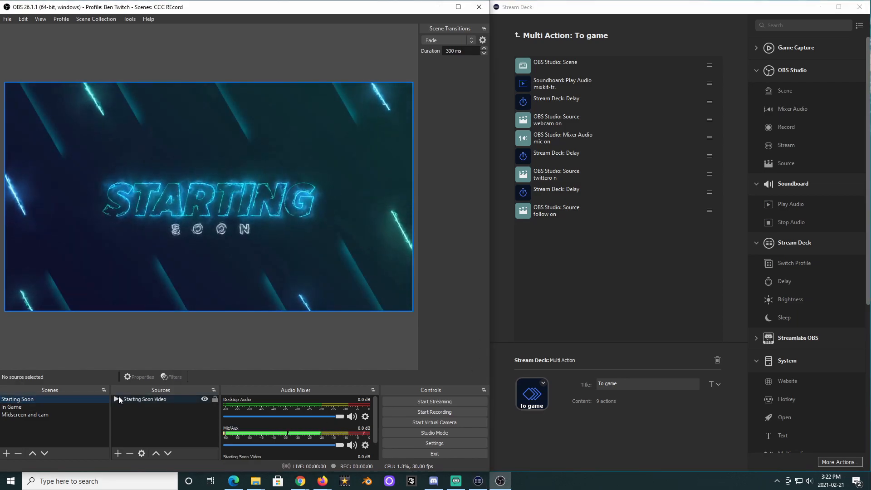
{"action": "left_click", "coordinate": [517, 35]}
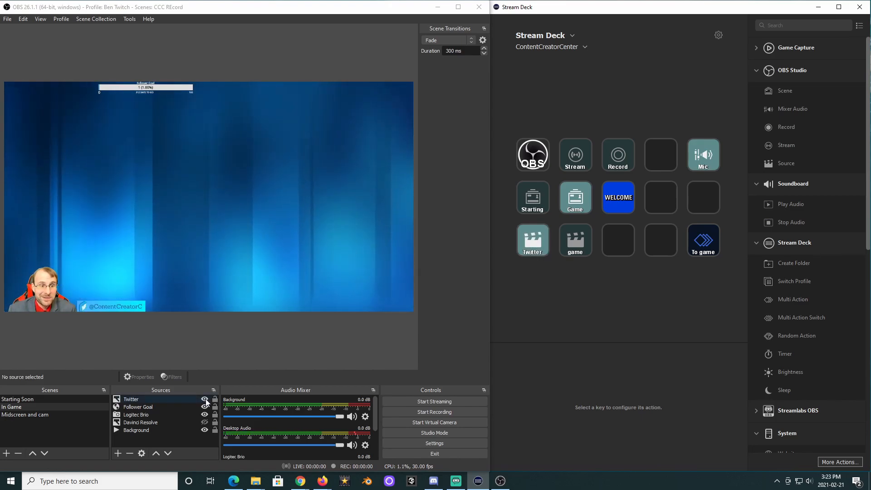
{"action": "left_click", "coordinate": [205, 399]}
{"action": "left_click", "coordinate": [205, 407]}
{"action": "left_click", "coordinate": [205, 415]}
{"action": "left_click", "coordinate": [205, 430]}
{"action": "left_click", "coordinate": [204, 430]}
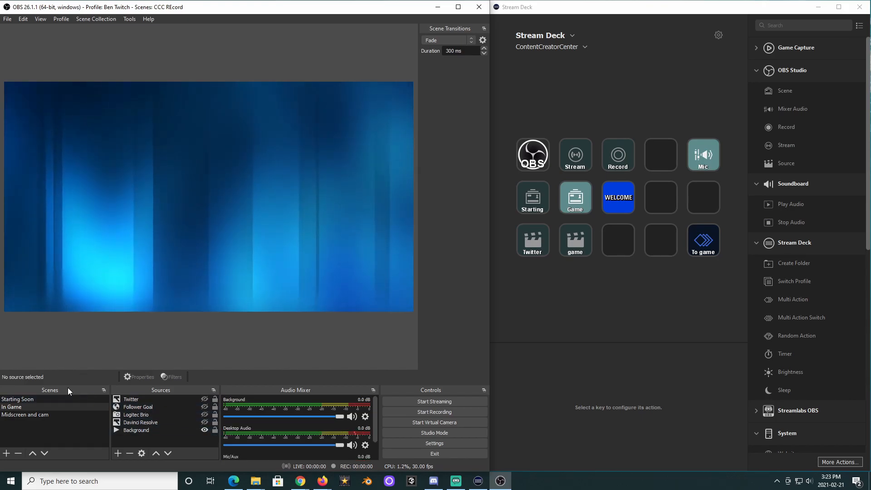
Switch to the Starting Soon scene and run the To game key to test the multi action.
{"action": "left_click", "coordinate": [23, 399]}
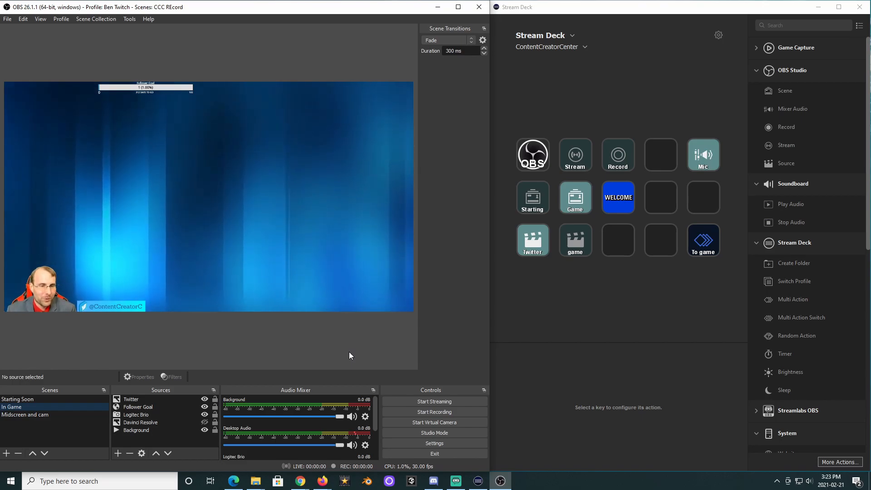
{"action": "double_click", "coordinate": [704, 240]}
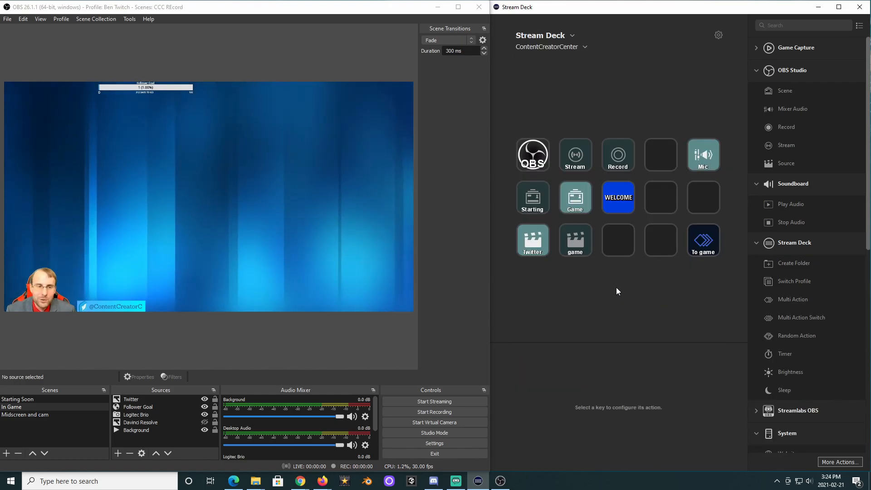
Delete the WELCOME key from the Stream Deck layout.
{"action": "right_click", "coordinate": [615, 200]}
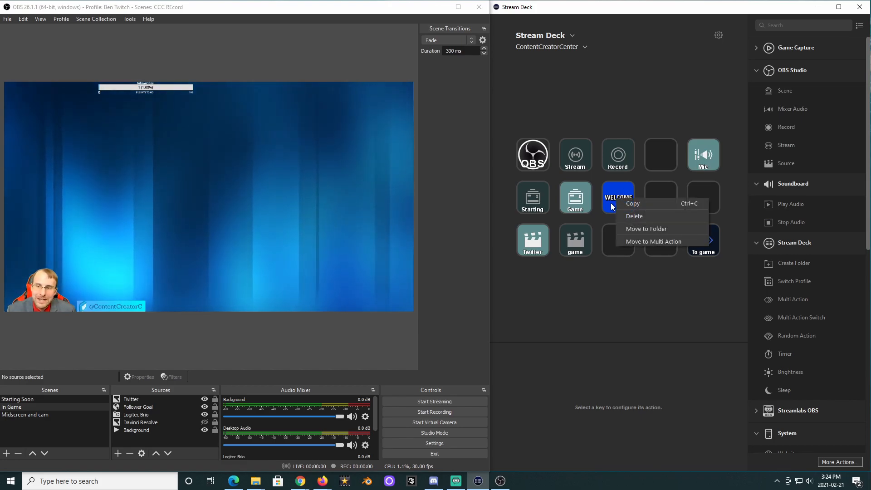
{"action": "left_click", "coordinate": [643, 216]}
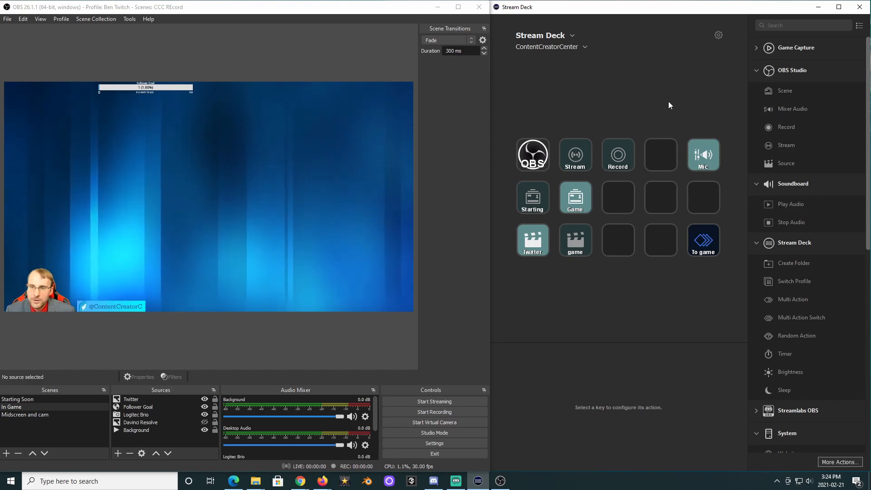
Create a folder on the empty key beside the Mic key.
{"action": "right_click", "coordinate": [653, 154]}
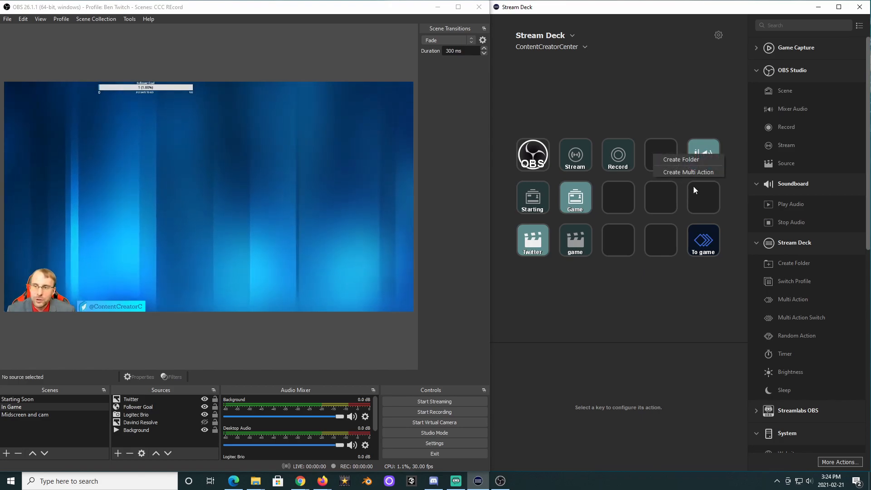
{"action": "left_click", "coordinate": [674, 160]}
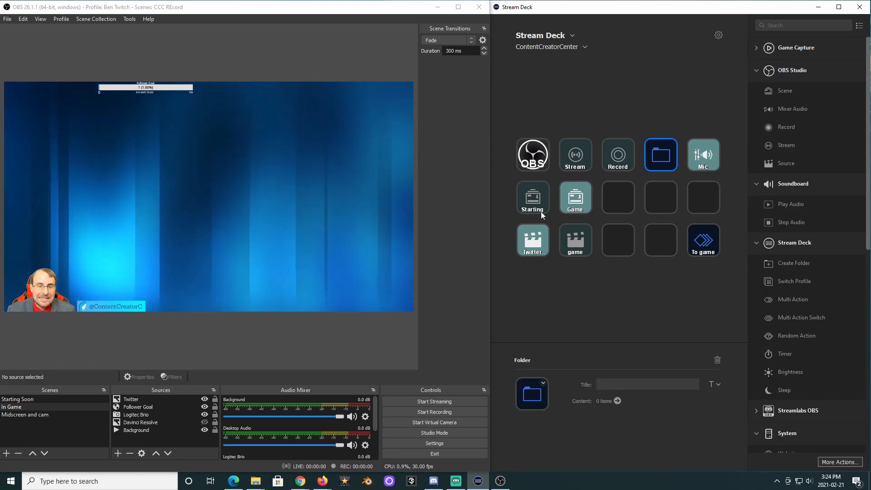
Move the OBS and Stream keys into the new folder, placing the folder on the first key.
{"action": "left_click_drag", "start_coordinate": [546, 153], "coordinate": [576, 154]}
{"action": "left_click", "coordinate": [534, 155]}
{"action": "left_click_drag", "start_coordinate": [527, 150], "coordinate": [527, 149]}
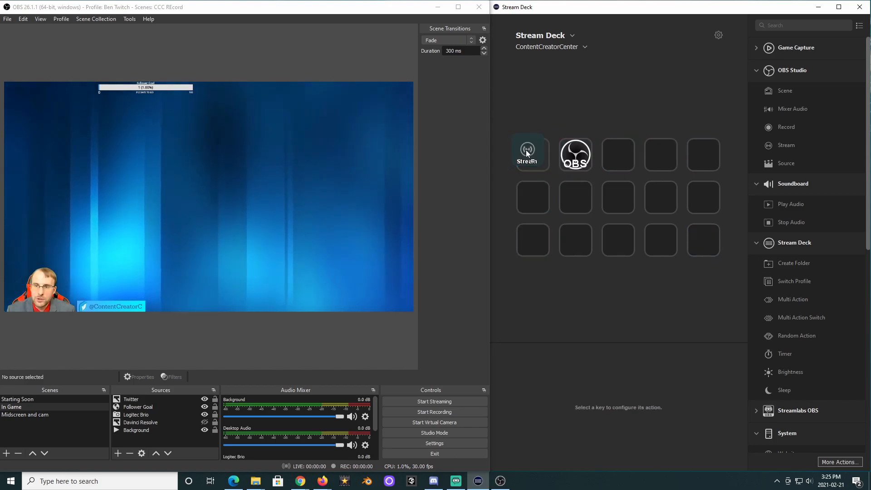
{"action": "left_click", "coordinate": [534, 154]}
{"action": "left_click", "coordinate": [534, 154]}
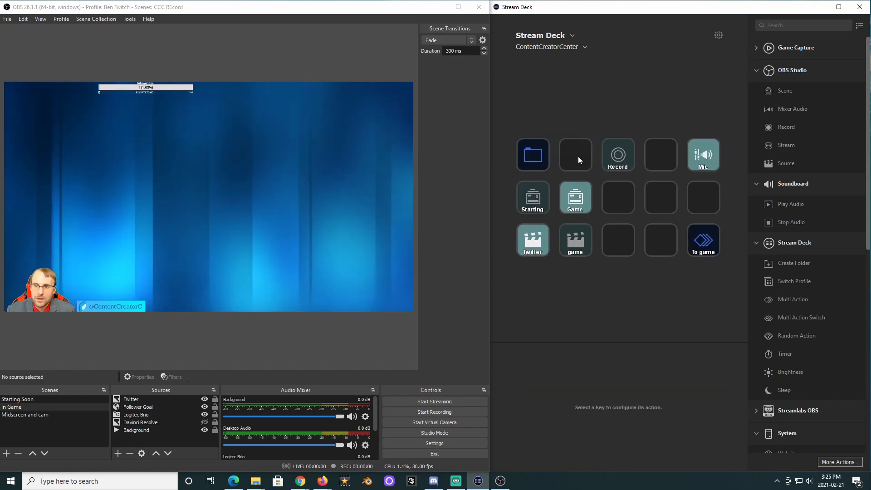
Move the Record key into the folder and title the folder start.
{"action": "left_click_drag", "start_coordinate": [621, 157], "coordinate": [658, 155]}
{"action": "left_click", "coordinate": [526, 154]}
{"action": "left_click", "coordinate": [524, 154]}
{"action": "type", "text": "start"}
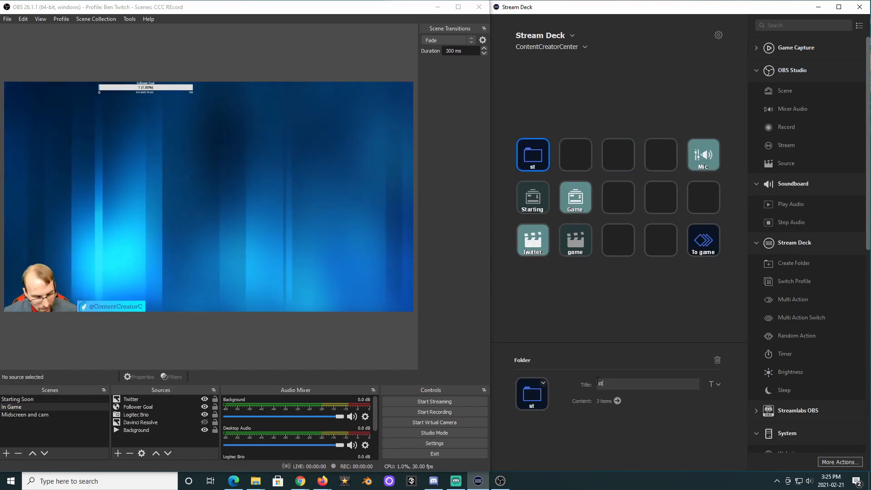
{"action": "left_click", "coordinate": [610, 278]}
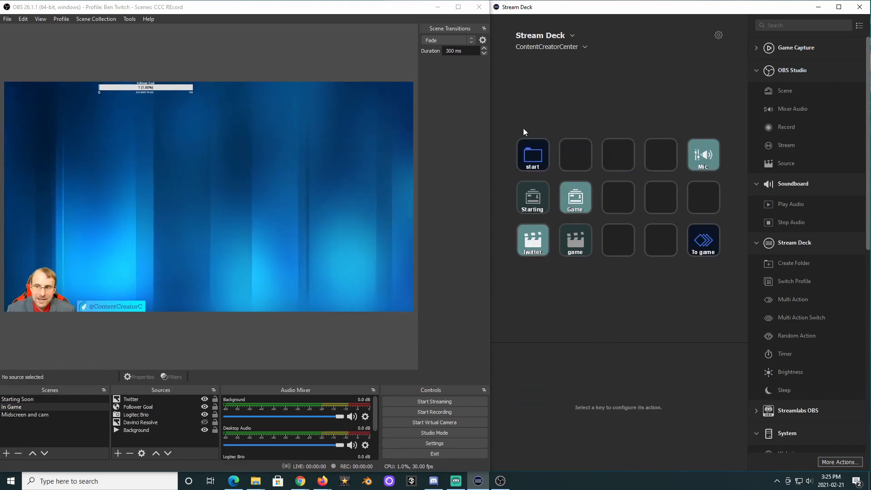
Open the start folder to check its keys and return to the main layout.
{"action": "double_click", "coordinate": [530, 159]}
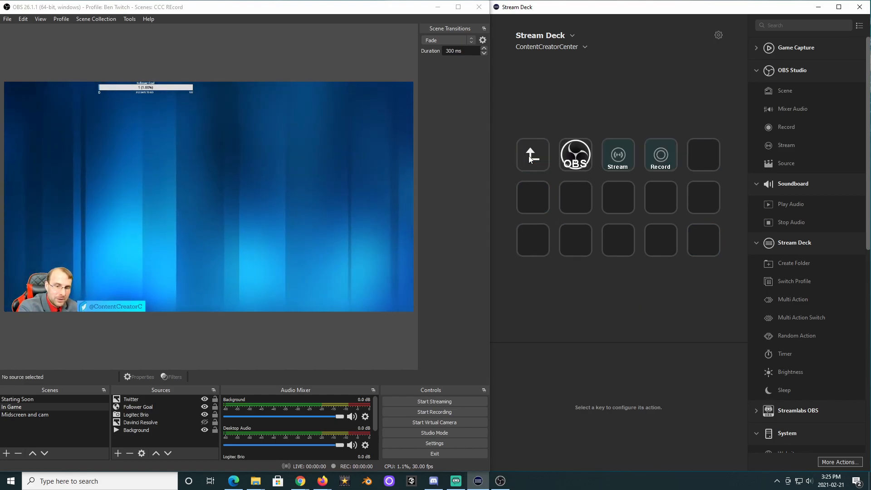
{"action": "double_click", "coordinate": [529, 159]}
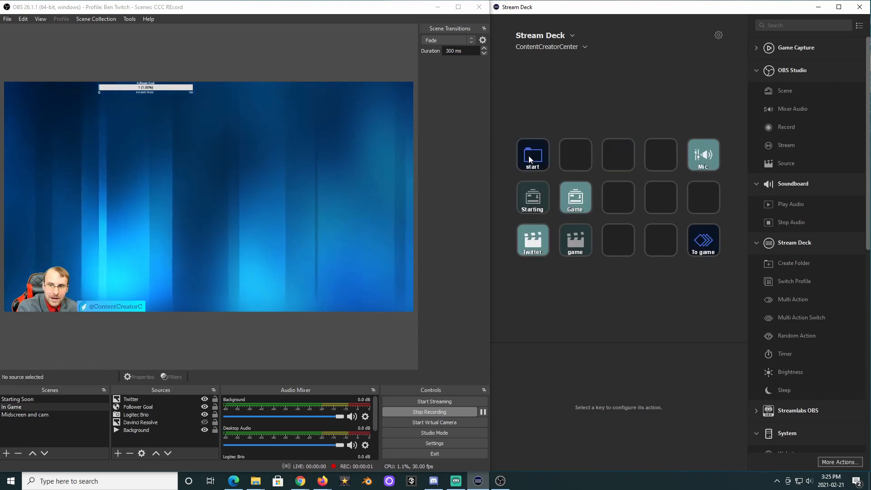